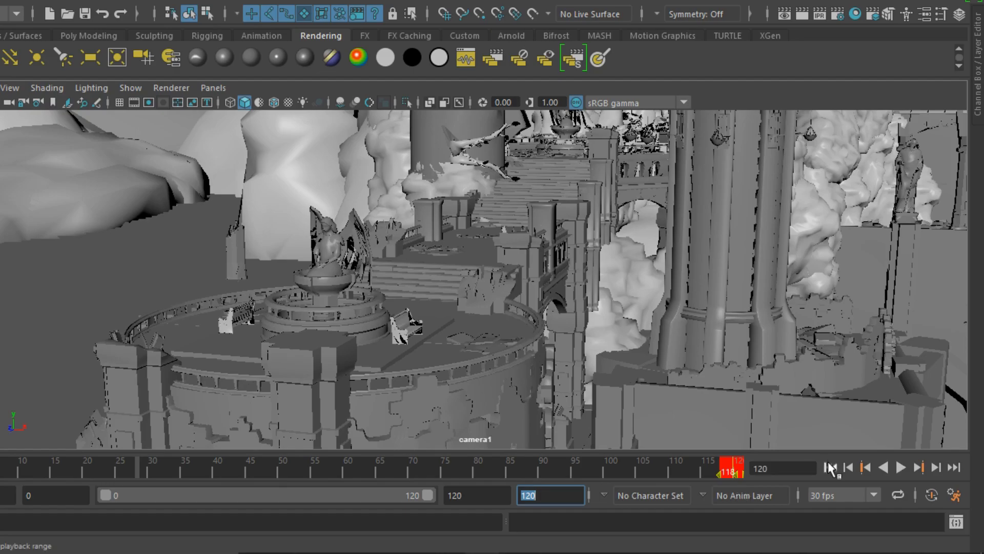
Play the camera animation, and look around the NewSky_PolarFacilityMap and ElvenRuins levels in Unreal Editor.
click(900, 468)
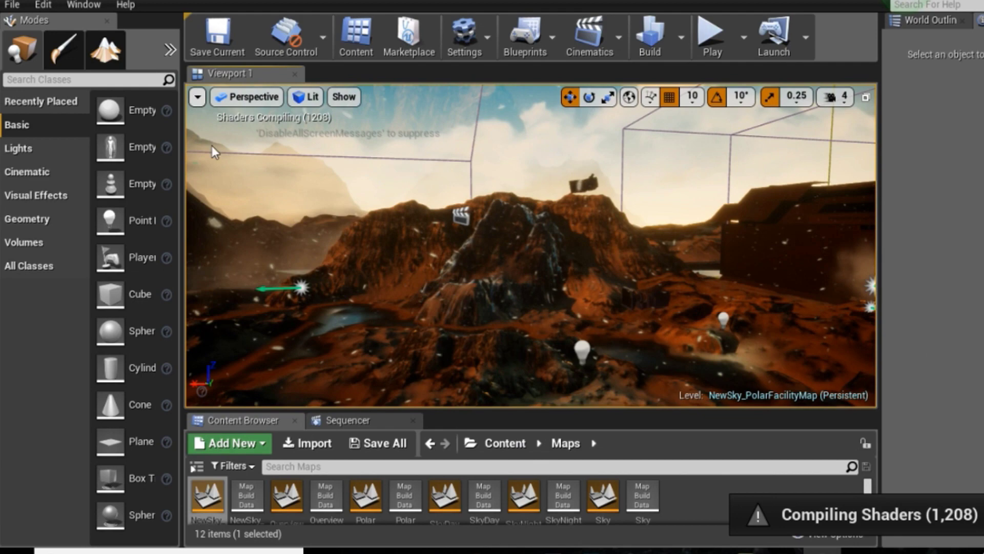
click(197, 97)
click(225, 277)
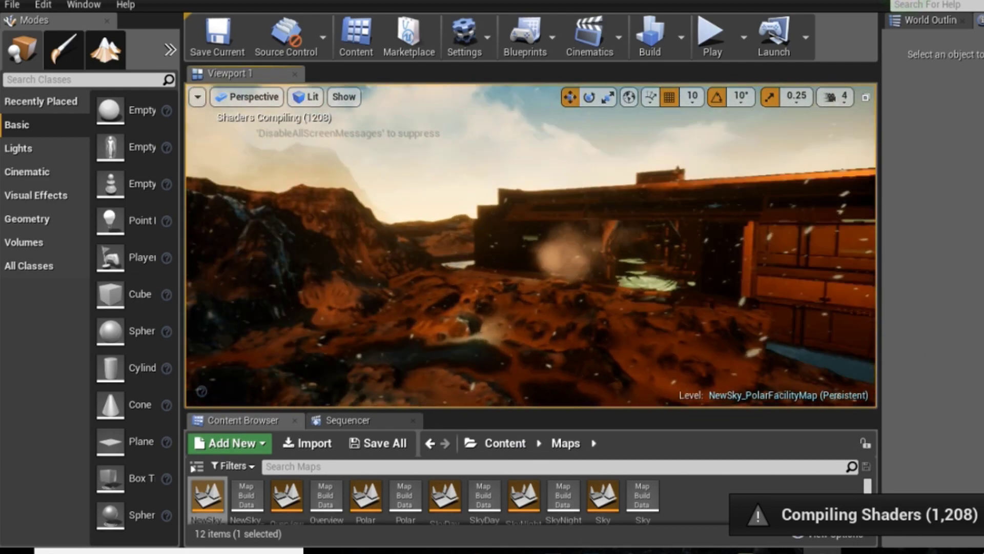
right_drag(531, 246, 634, 261)
right_drag(531, 246, 608, 247)
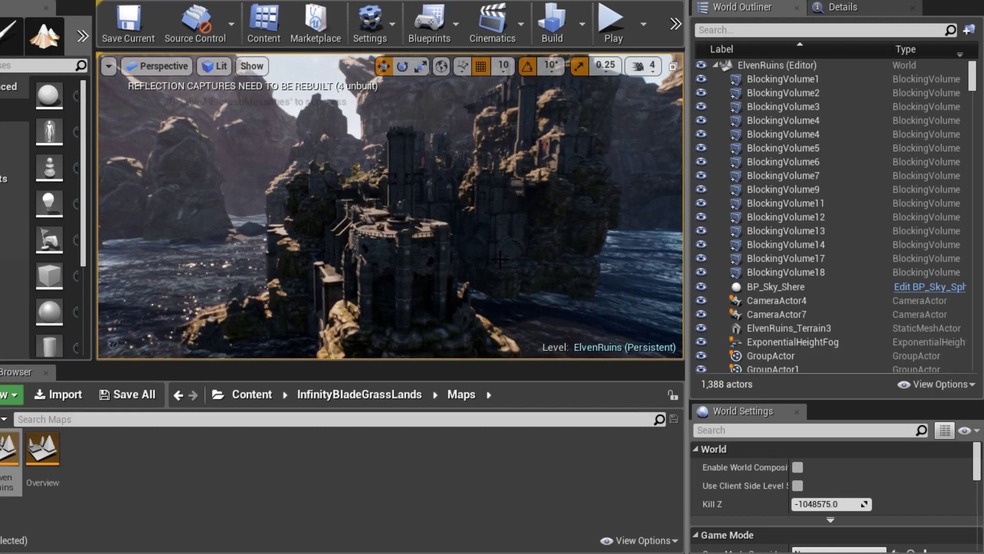
scroll(506, 247, up, 6)
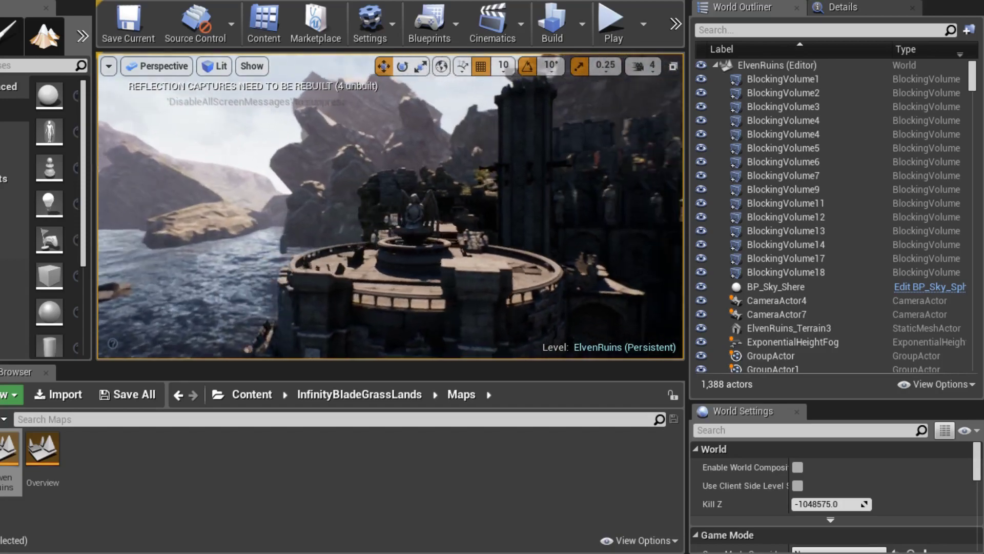
Switch to Maya and create a new camera in the castle ruins scene.
key(alt+Tab)
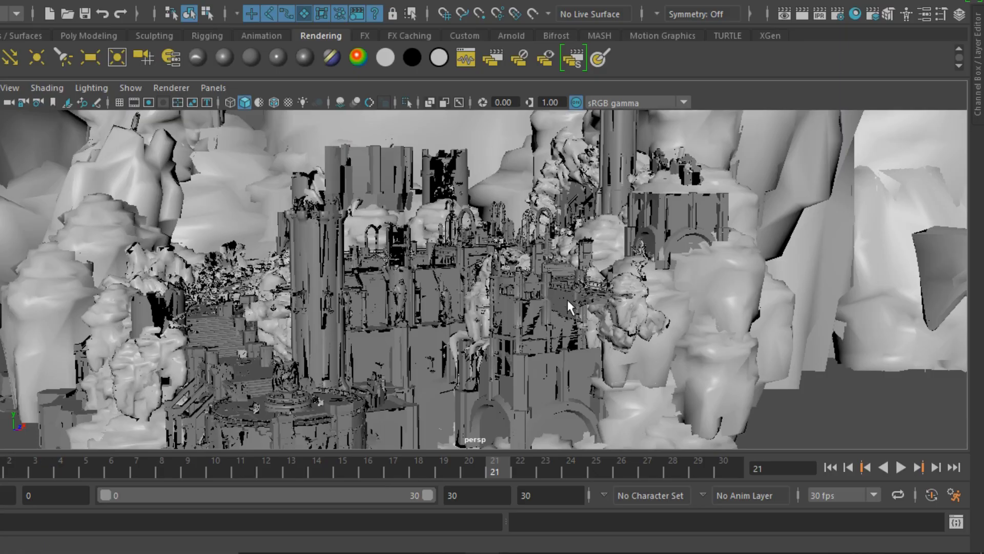
alt+drag(567, 300, 580, 300)
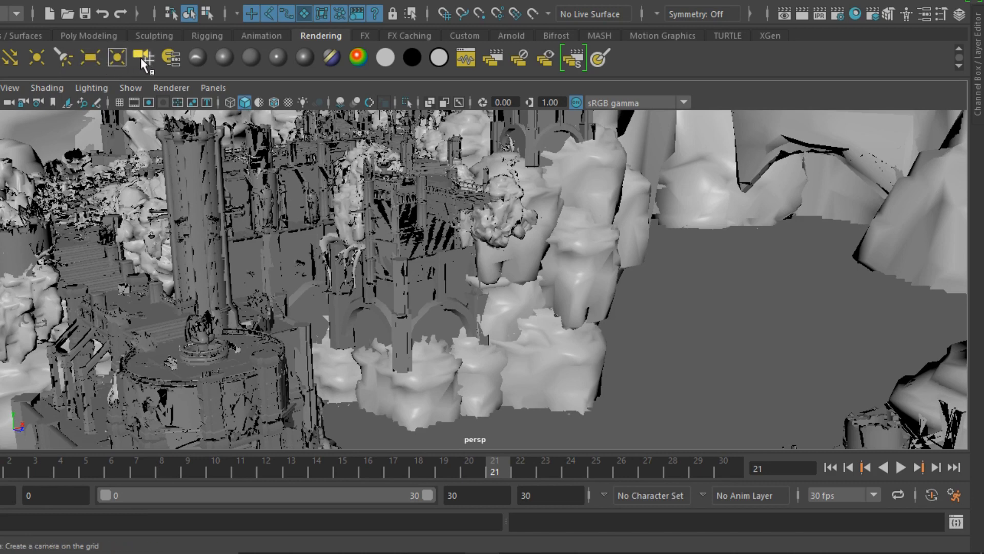
click(21, 3)
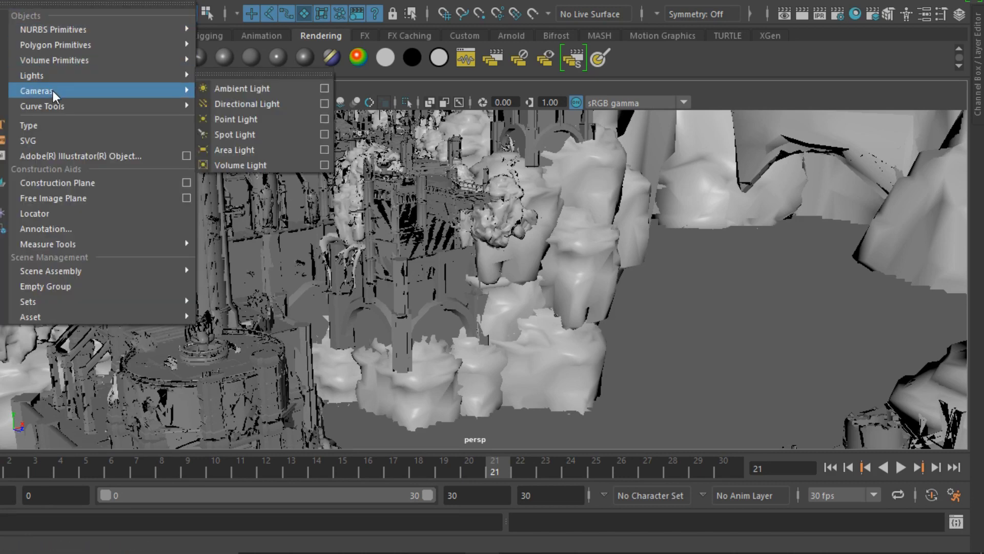
mouse_move(66, 93)
click(226, 104)
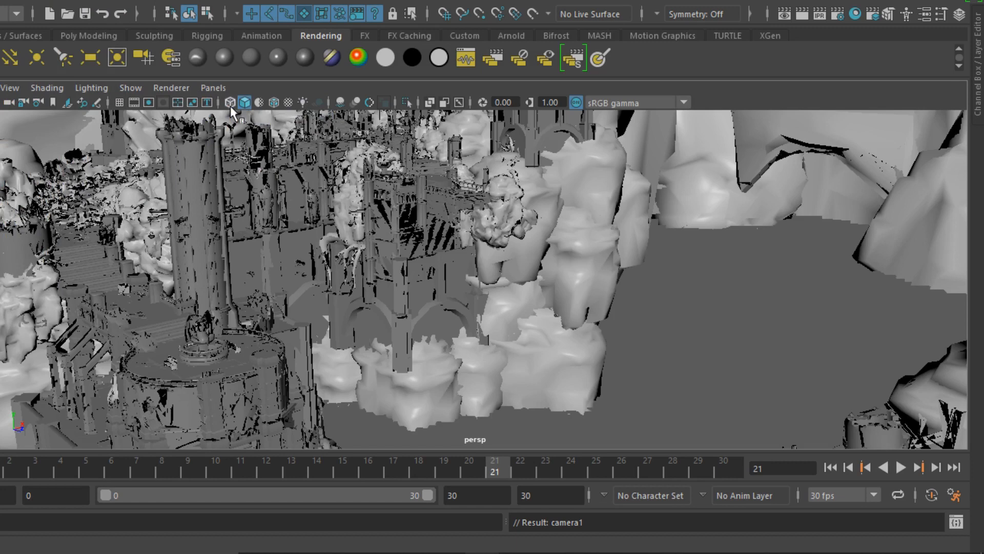
Look through camera1 in the viewport.
click(214, 87)
mouse_move(226, 103)
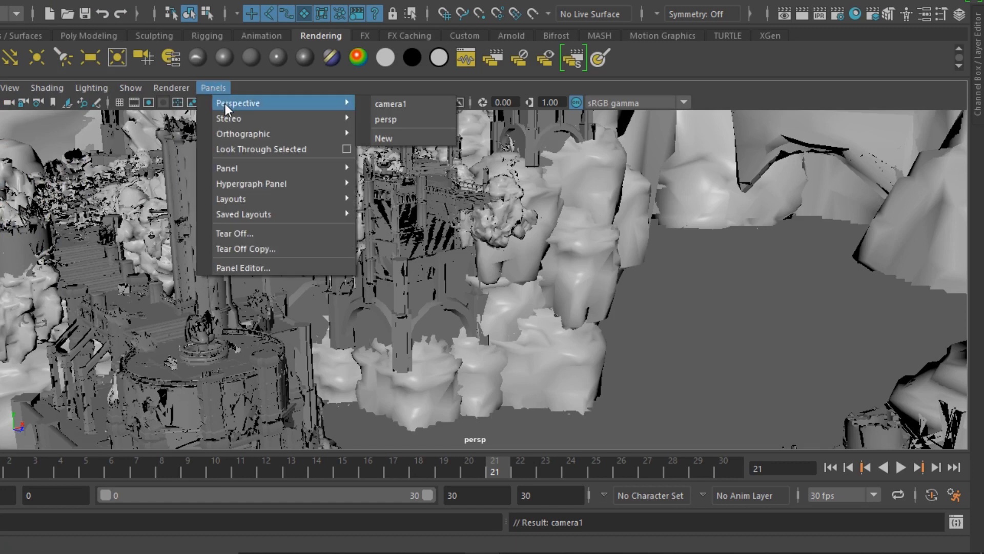
click(380, 102)
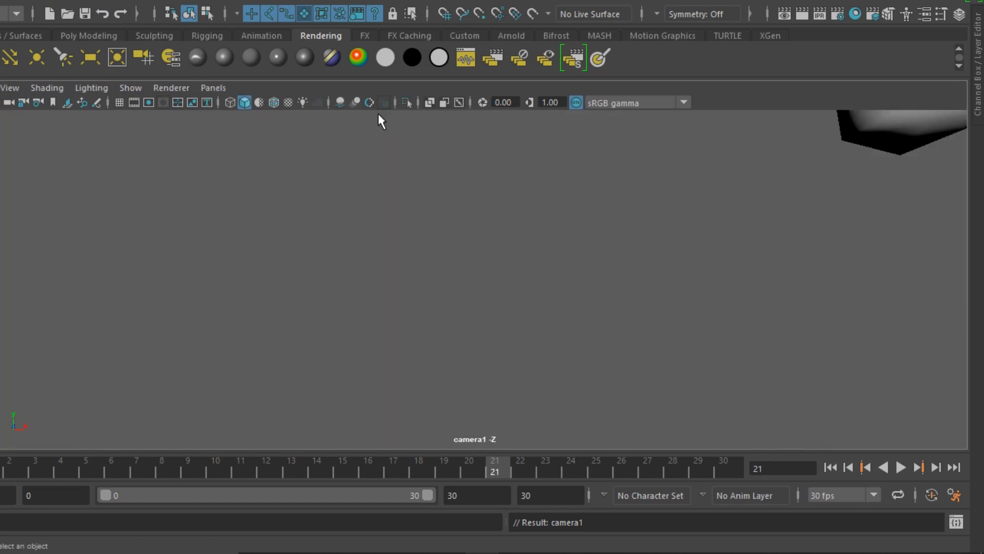
alt+drag(579, 265, 761, 201)
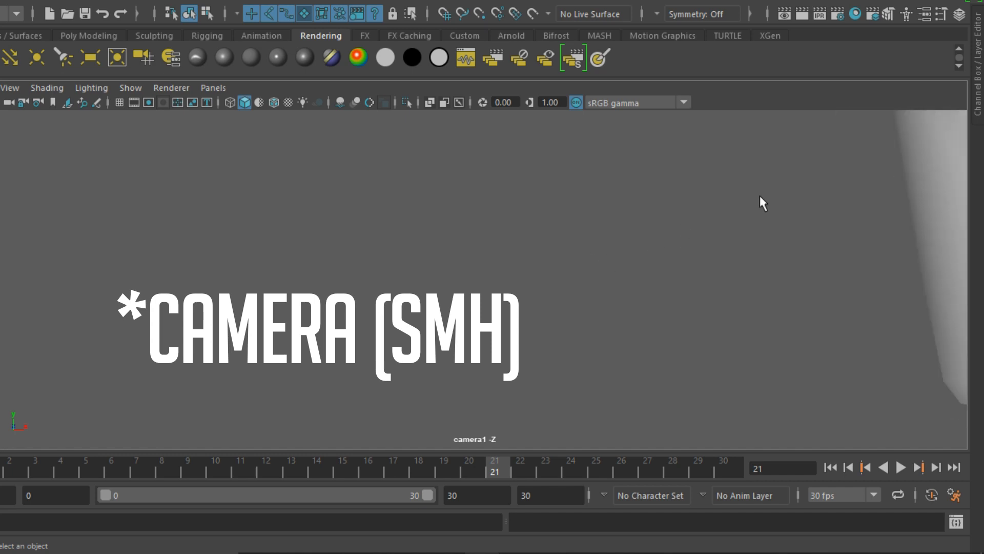
Set the camera shape's far clip plane to 1000000 in its attributes.
click(923, 15)
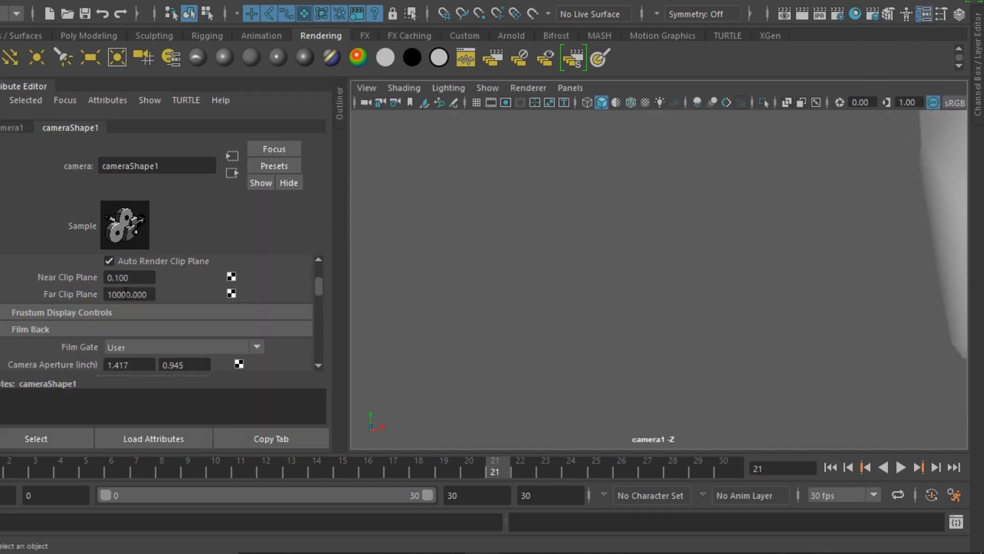
text(00)
key(Return)
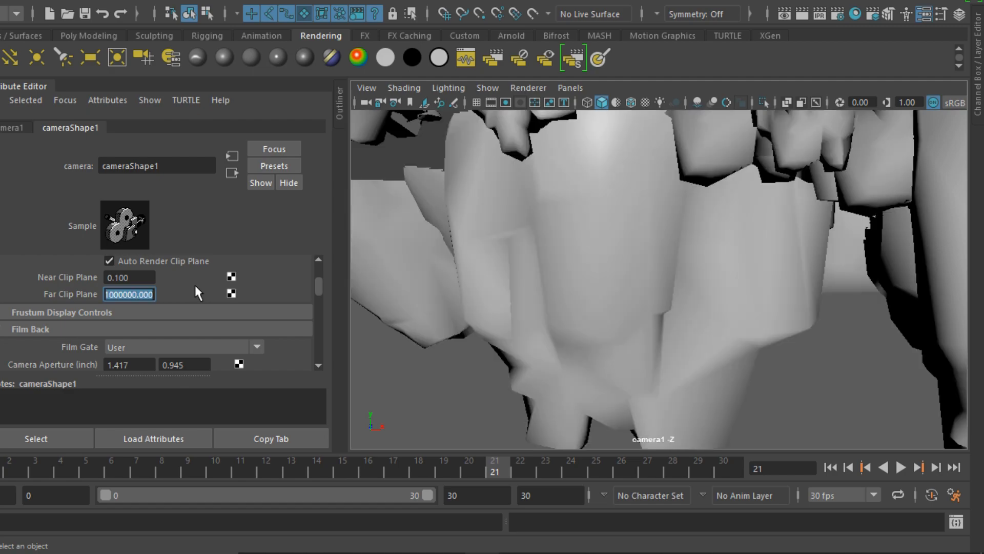
click(337, 106)
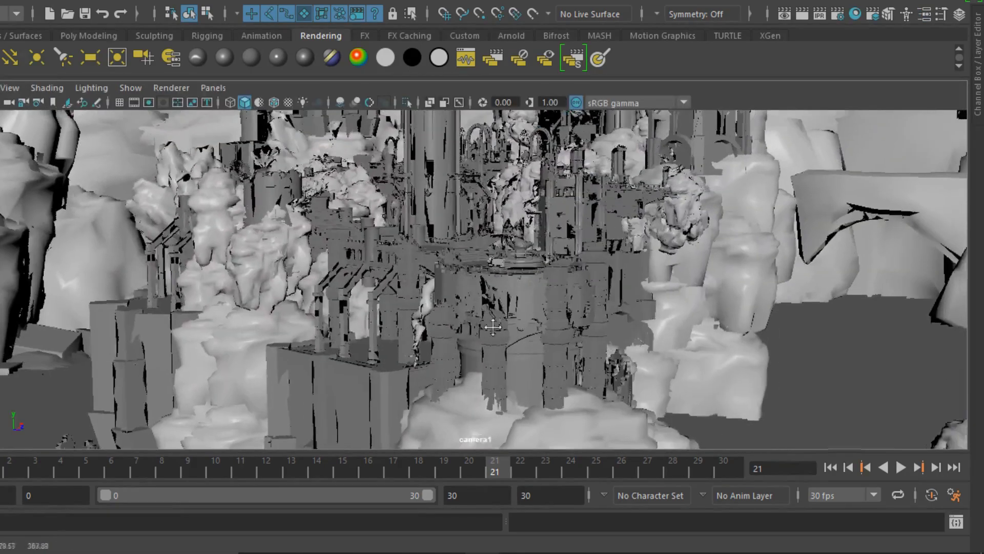
Frame the round fountain terrace and its stairs through camera1 and set a key at frame 0.
alt+drag(492, 328, 530, 301)
alt+middle_drag(529, 301, 522, 248)
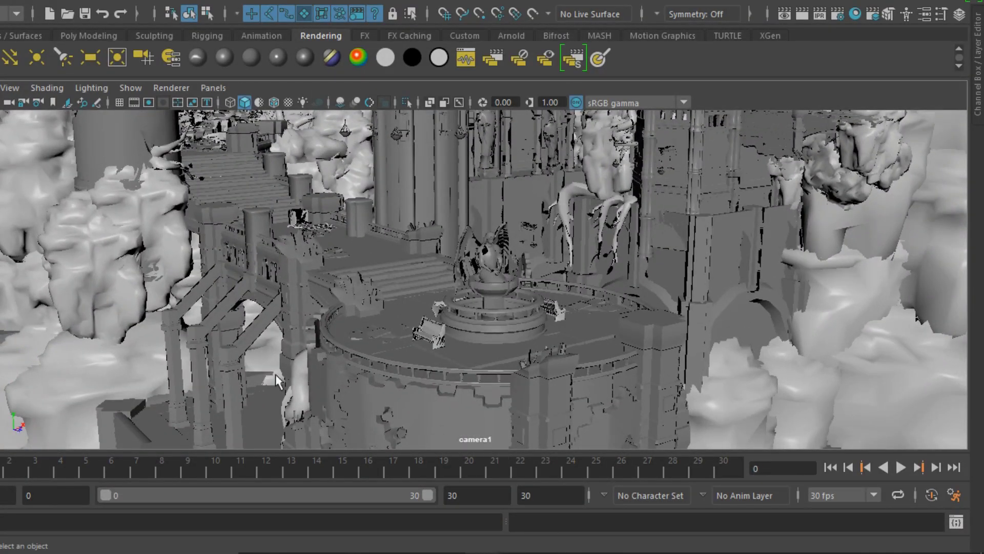
click(222, 1)
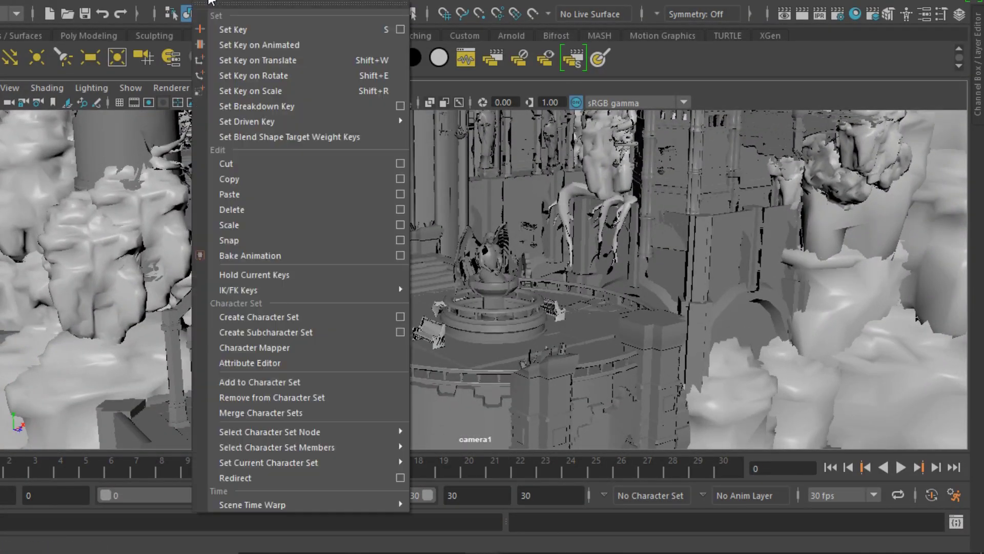
click(279, 29)
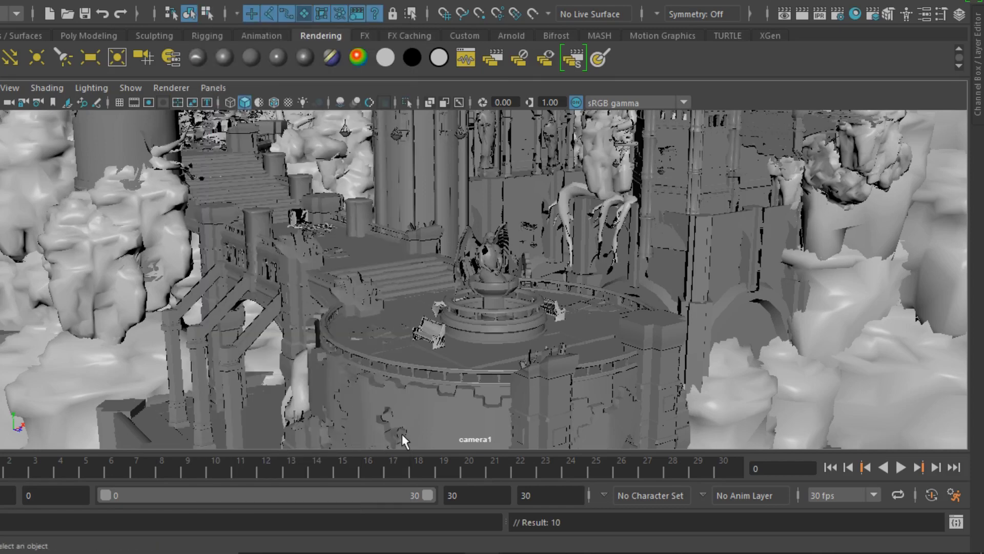
At frame 30, swing camera1 around to view the fountain terrace from the other side and key the new position.
click(722, 471)
alt+drag(597, 340, 475, 307)
mouse_move(474, 308)
alt+middle_down()
mouse_move(804, 349)
mouse_move(505, 296)
mouse_move(507, 281)
mouse_move(458, 335)
mouse_move(488, 321)
alt+middle_up()
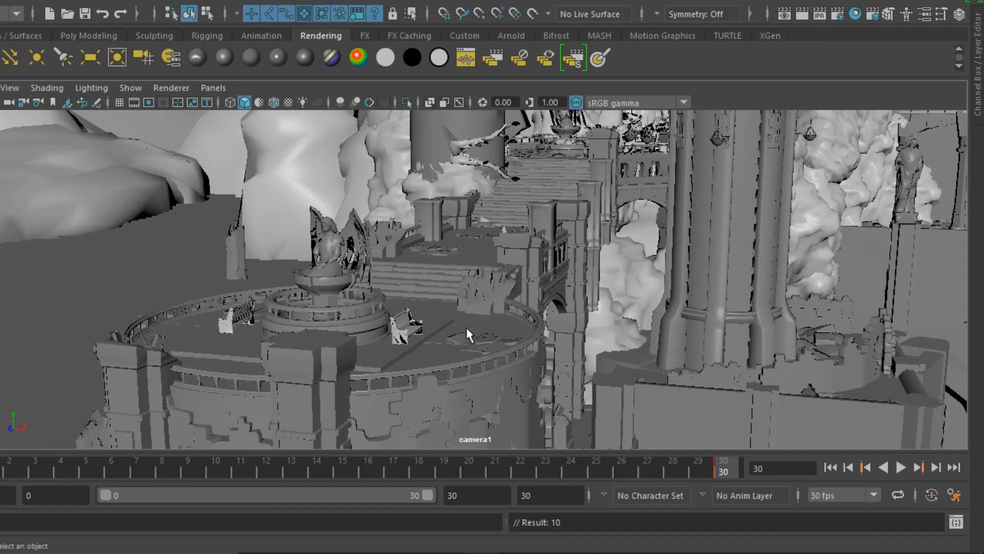
Scrub through and play back the camera move between the two keys.
drag(0, 470, 709, 474)
click(917, 467)
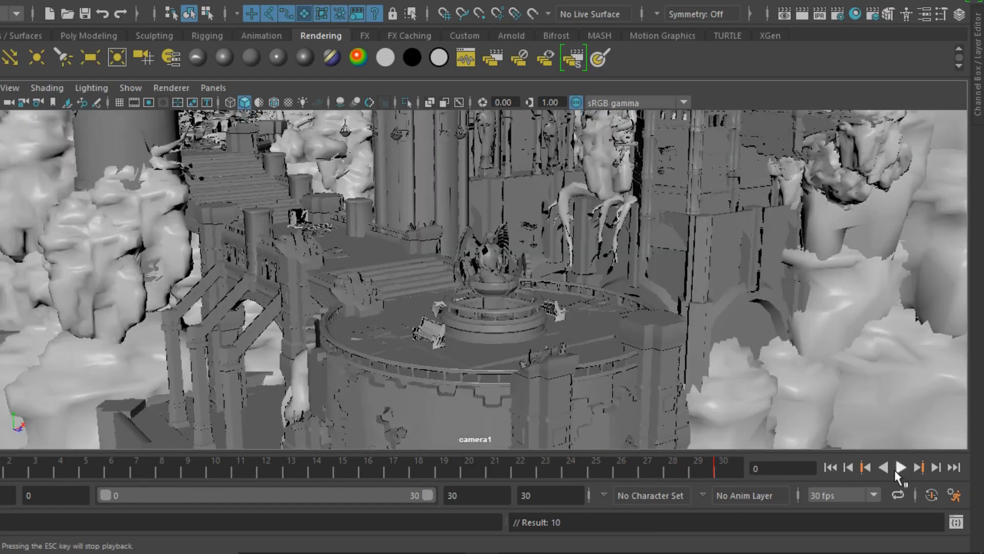
click(900, 467)
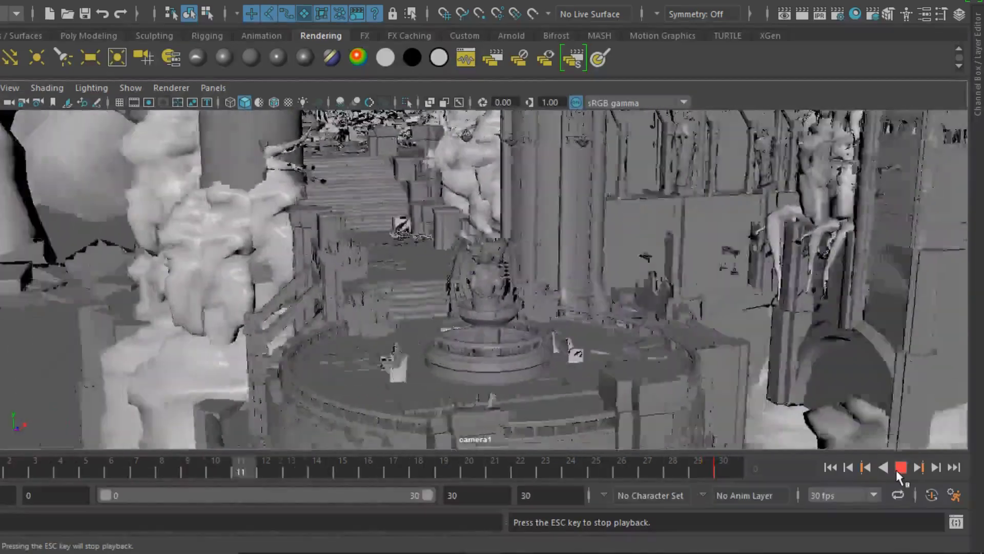
click(898, 468)
Set the animation end time to 120 and extend the playback range to frame 120.
click(530, 497)
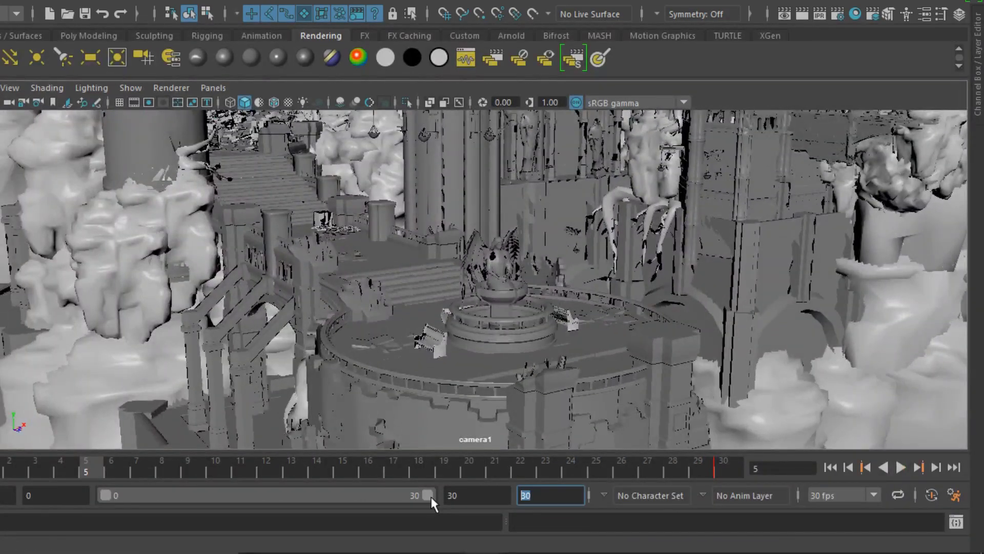
text(60)
key(Return)
text(1)
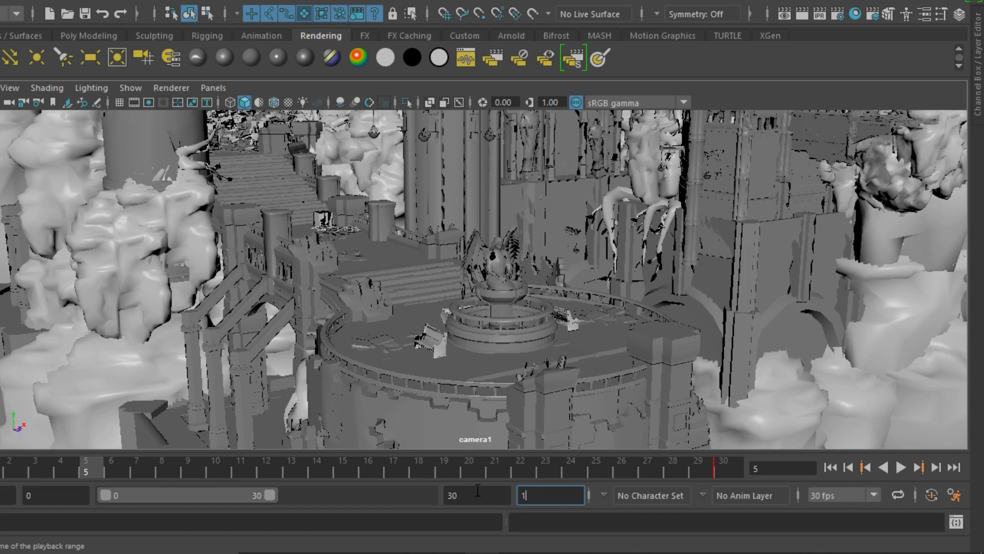
text(20)
key(Return)
drag(189, 494, 438, 517)
Move the camera's end key from frame 30 to frame 120 and review the slower move, stopping at frame 100.
shift+drag(164, 470, 599, 481)
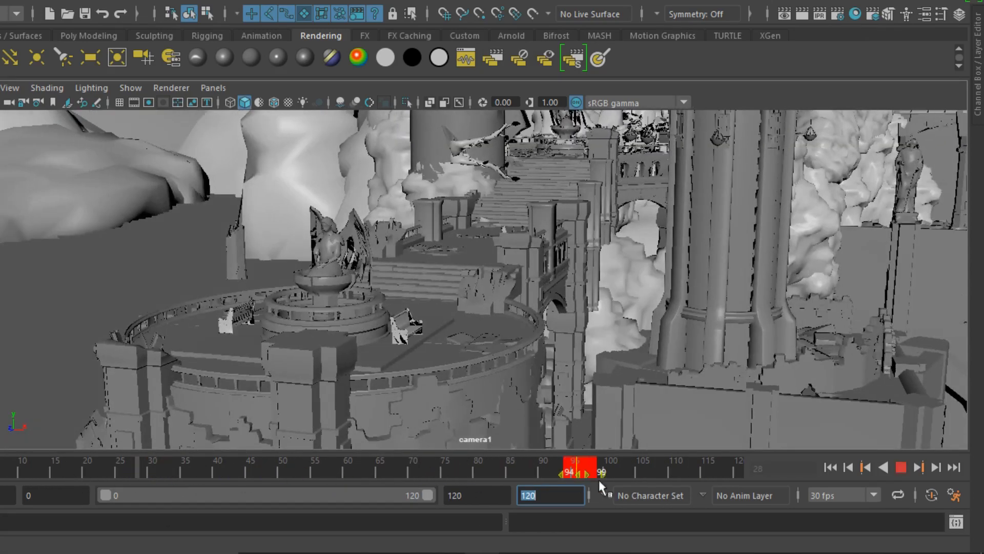
click(830, 467)
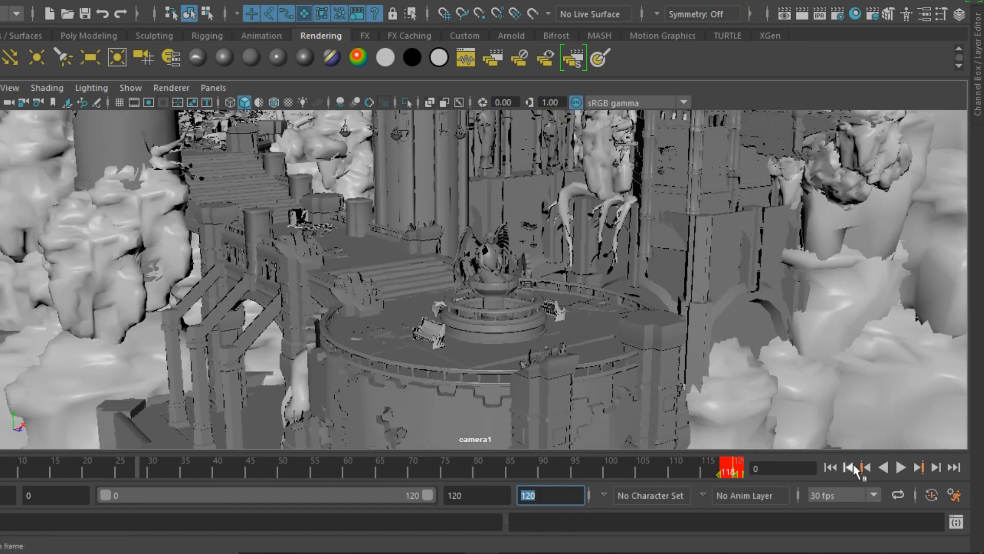
click(900, 468)
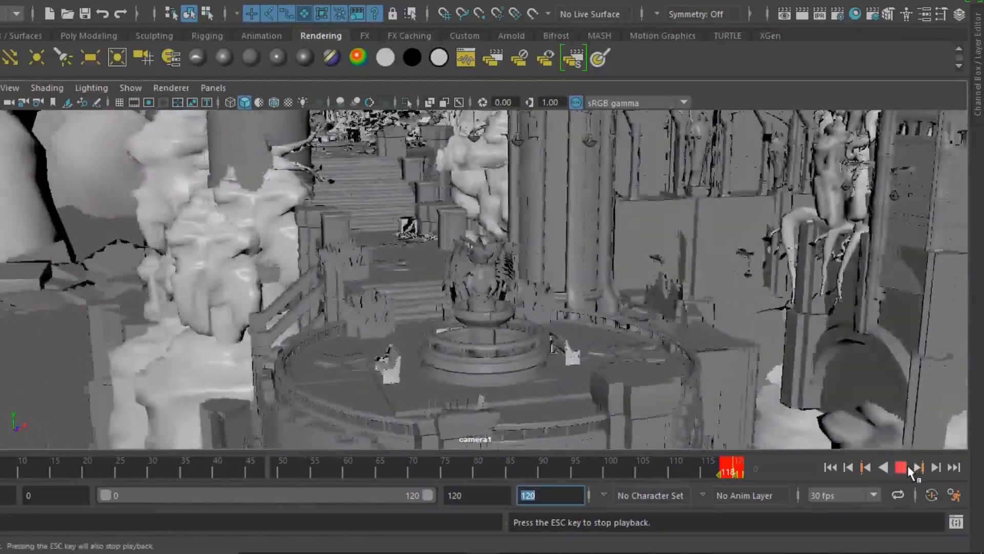
click(905, 465)
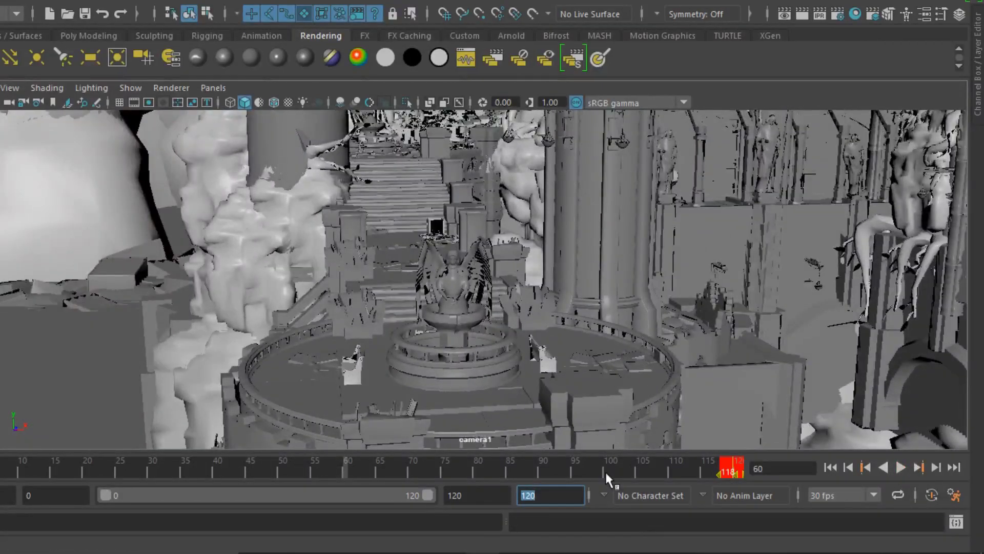
click(606, 468)
Switch the viewport back to the persp view.
click(203, 88)
mouse_move(220, 103)
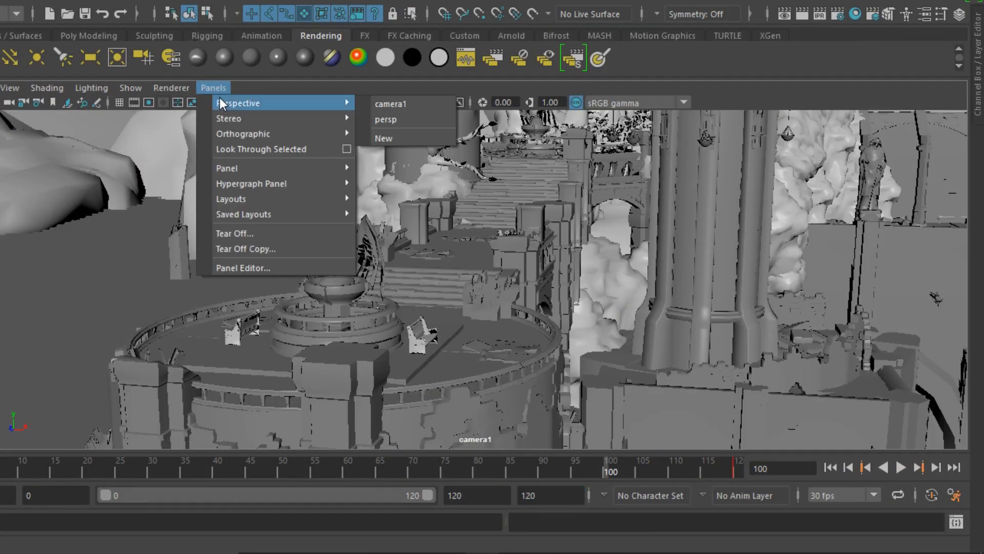
click(407, 119)
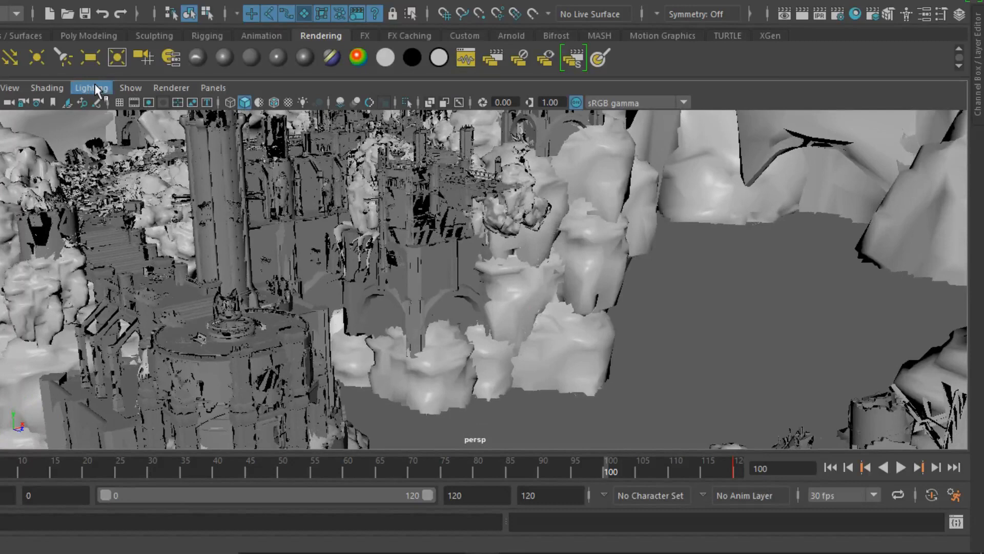
click(141, 91)
key(Escape)
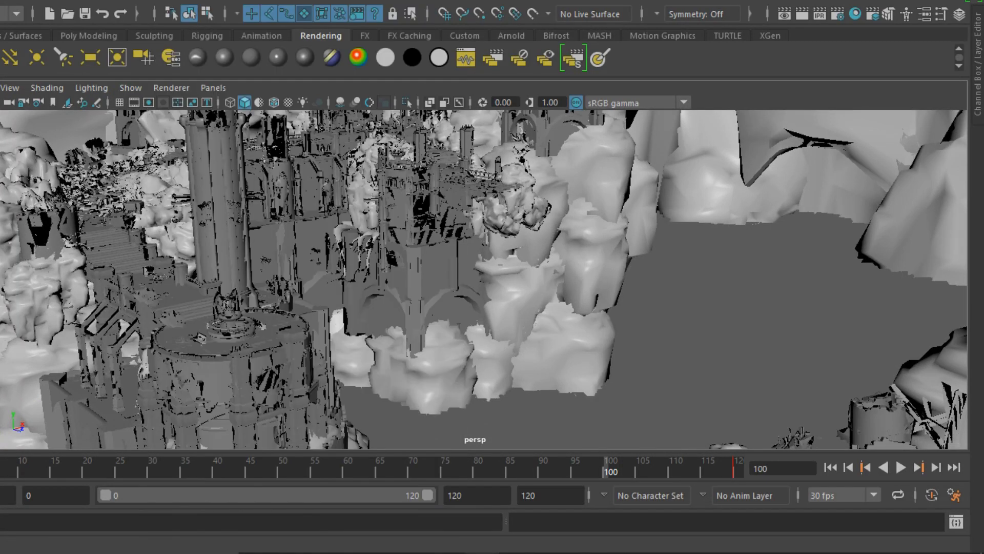
Select camera1 from the scene's object list and frame it in the viewport.
click(0, 181)
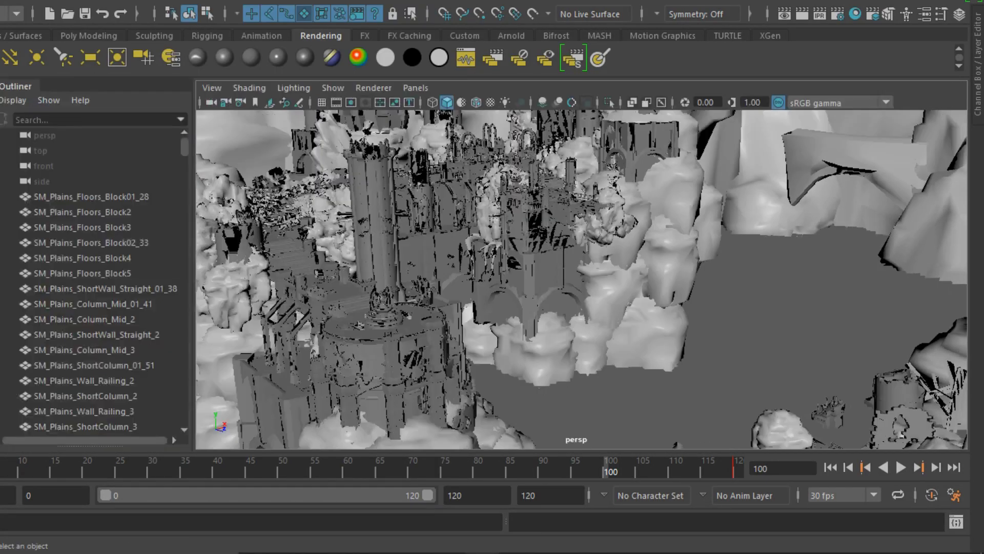
drag(187, 149, 210, 426)
key(f)
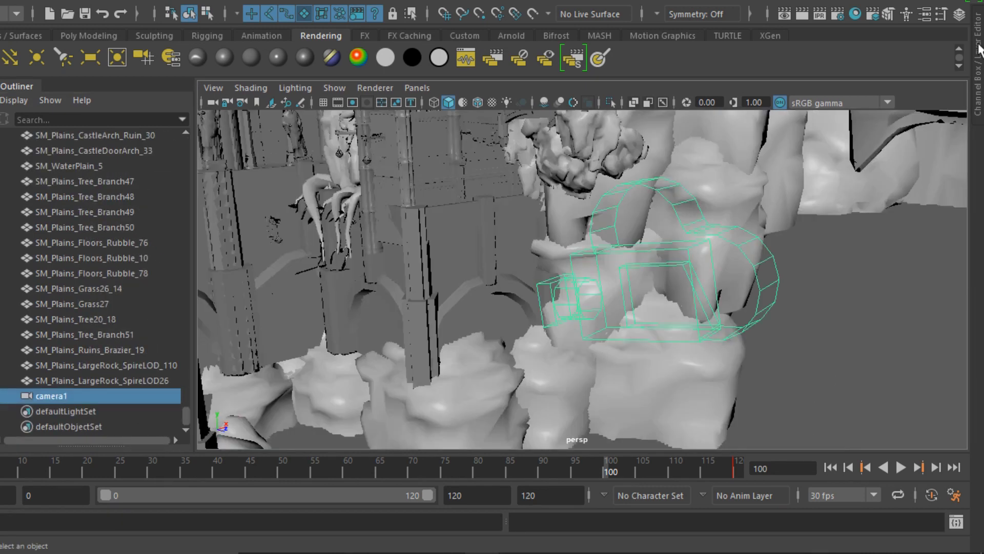
Set camera1's Locator Scale to 50 so its icon is easier to see in the scene.
click(978, 33)
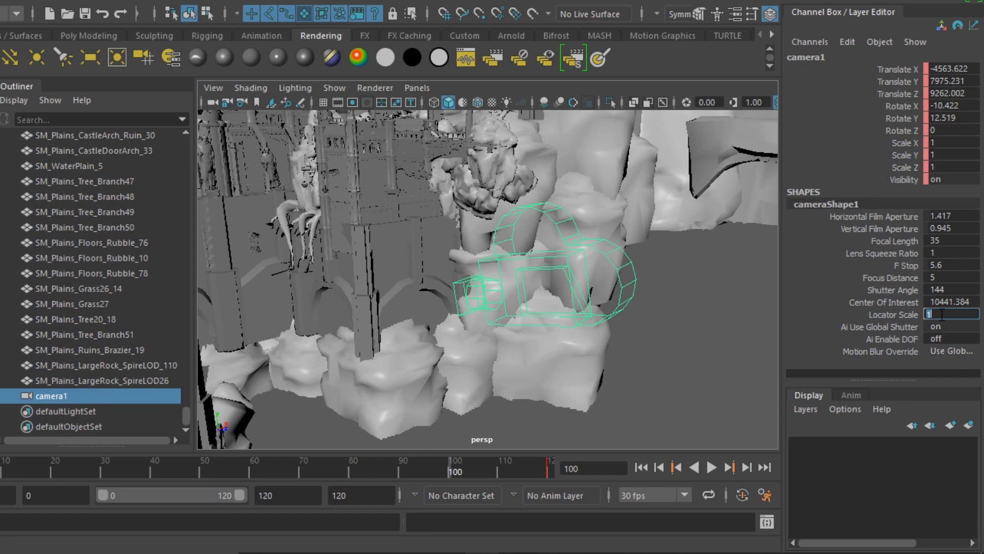
text(50)
key(Return)
click(894, 10)
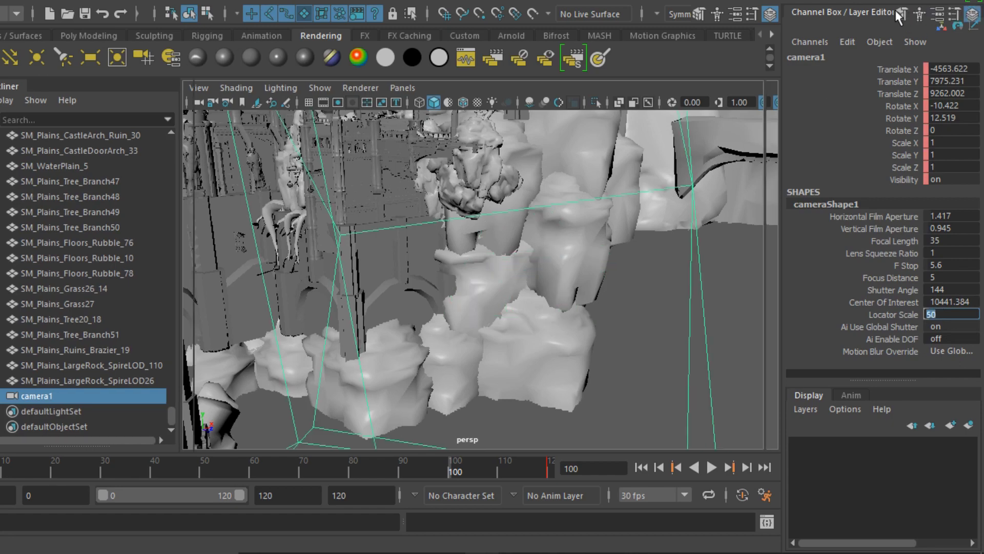
scroll(732, 254, down, 5)
scroll(729, 246, down, 3)
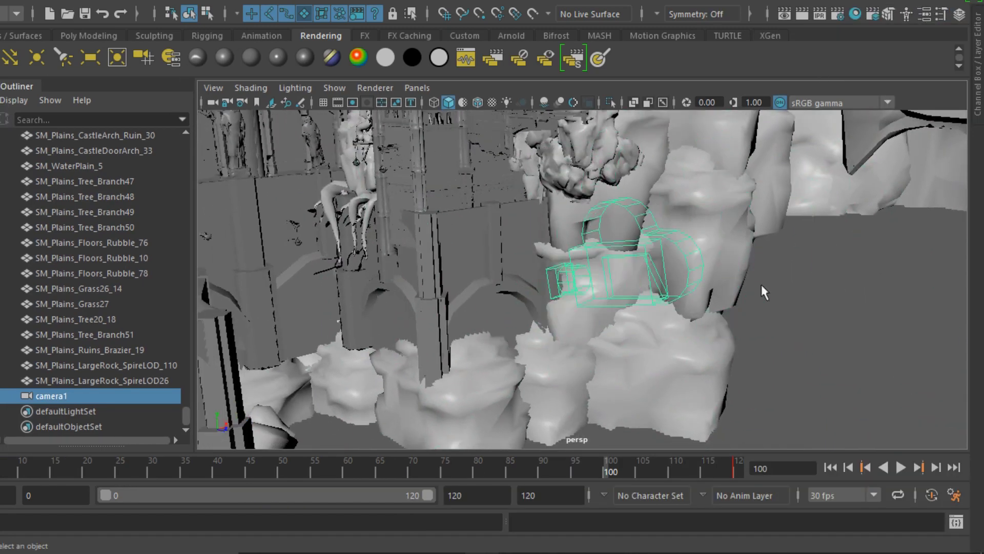
alt+drag(761, 282, 692, 309)
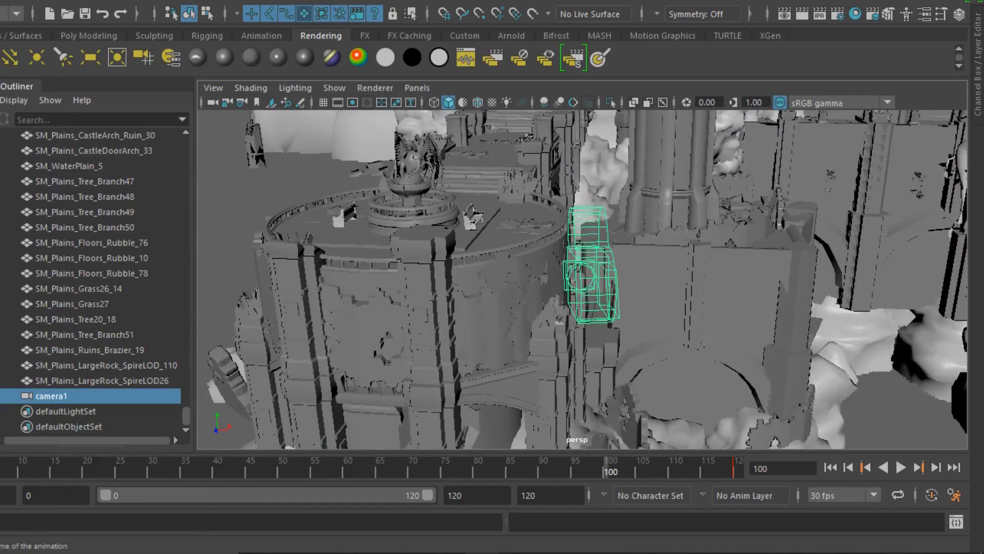
Play camera1's animation in the persp view to examine the camera's path around the fountain terrace.
key(alt+v)
key(alt+v)
scroll(520, 255, down, 6)
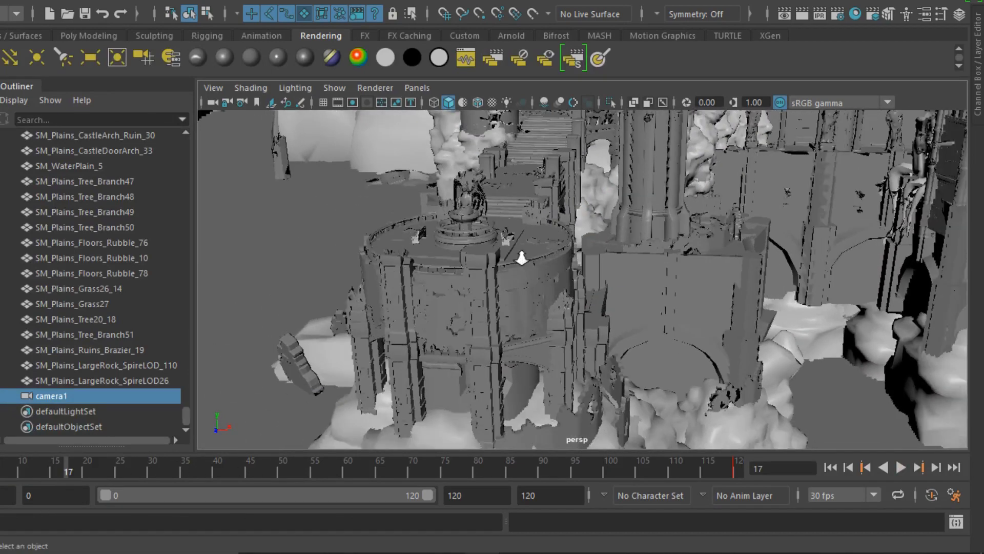
scroll(522, 254, down, 4)
scroll(521, 254, up, 2)
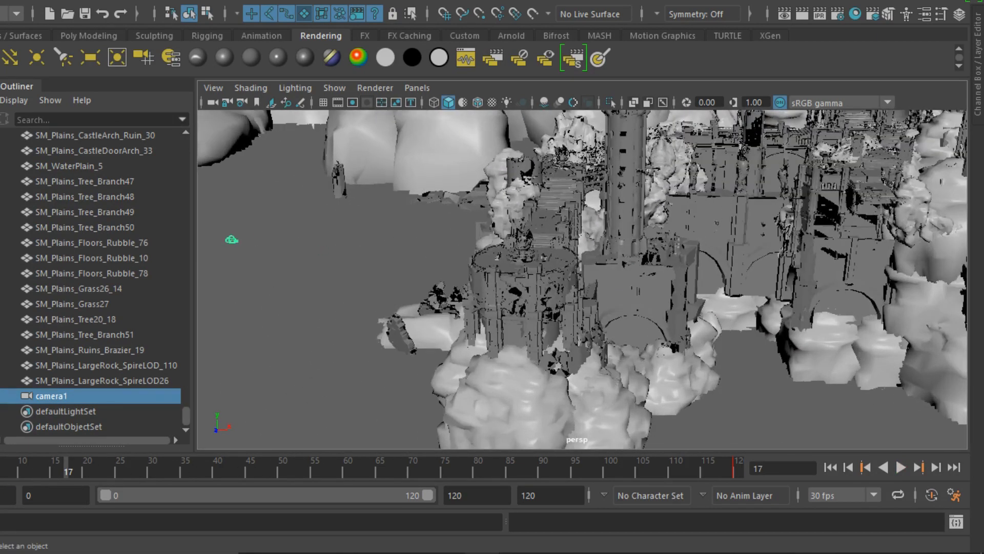
key(alt+v)
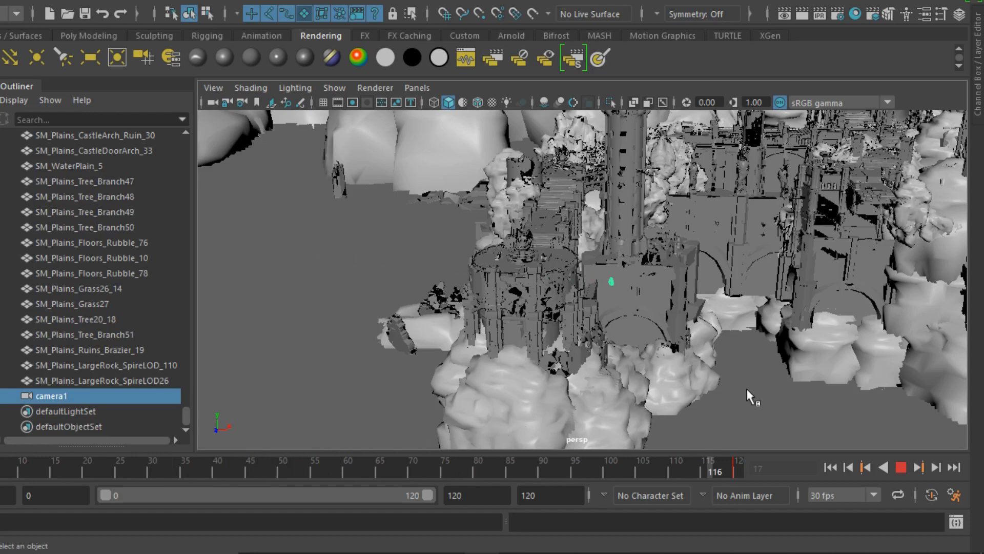
Bake camera1's Translate and Rotate channels over the time slider range, using From Channel Box with default settings, and play back the baked animation.
click(975, 30)
drag(902, 68, 910, 132)
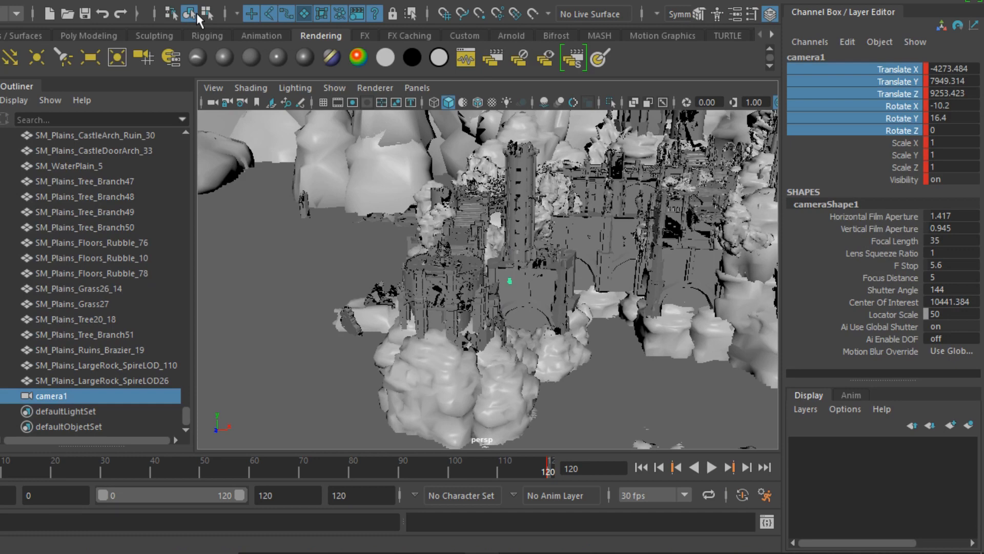
click(3, 1)
mouse_move(61, 128)
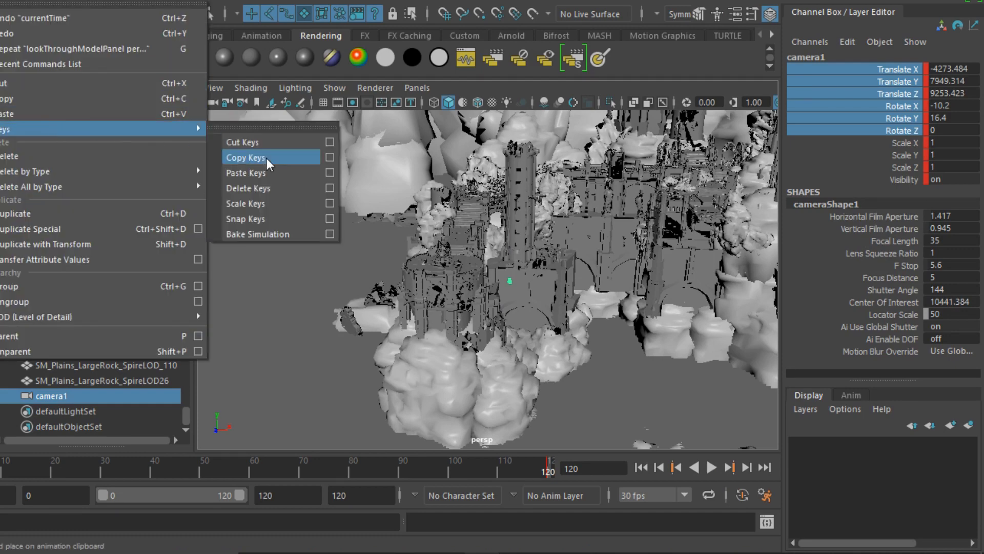
click(330, 233)
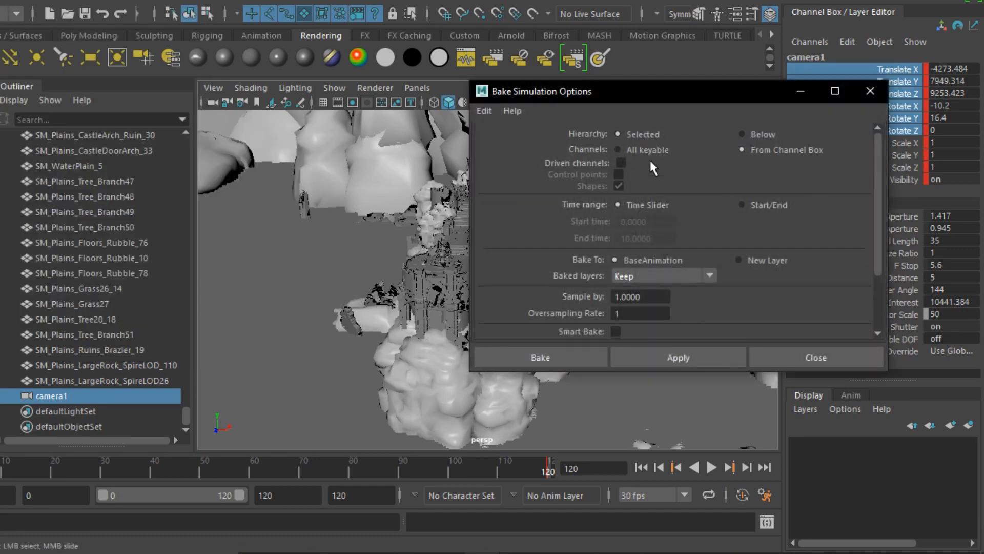
click(483, 111)
click(506, 141)
click(761, 150)
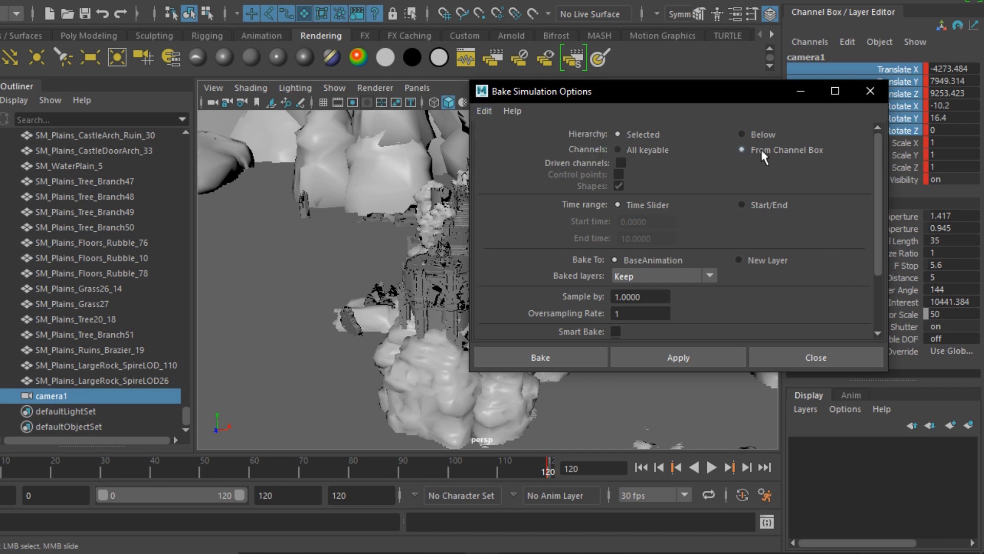
click(584, 359)
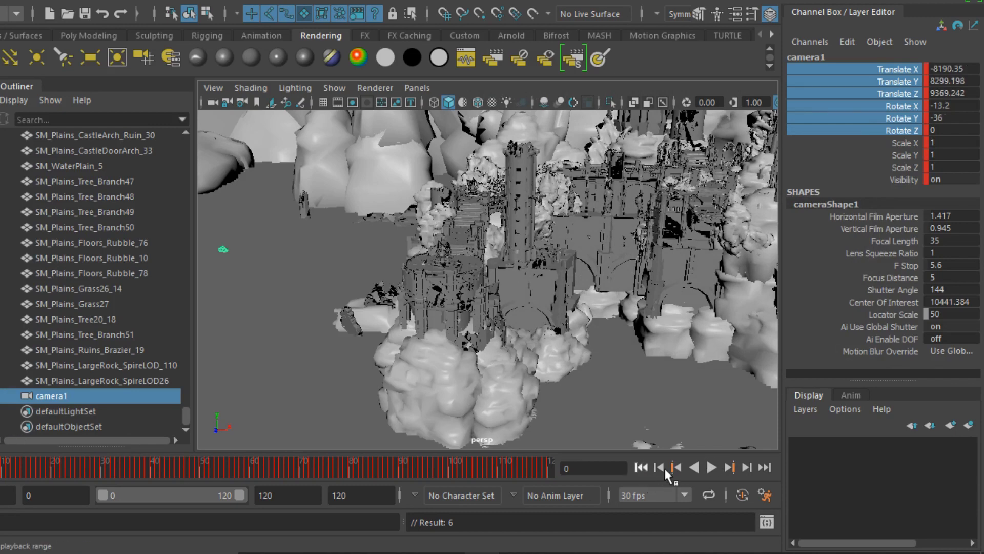
click(712, 466)
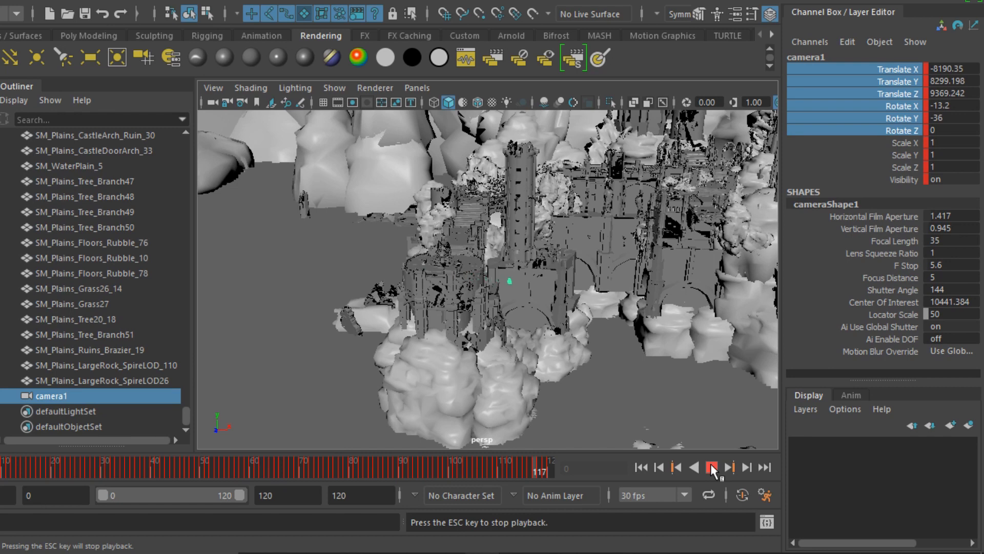
click(711, 466)
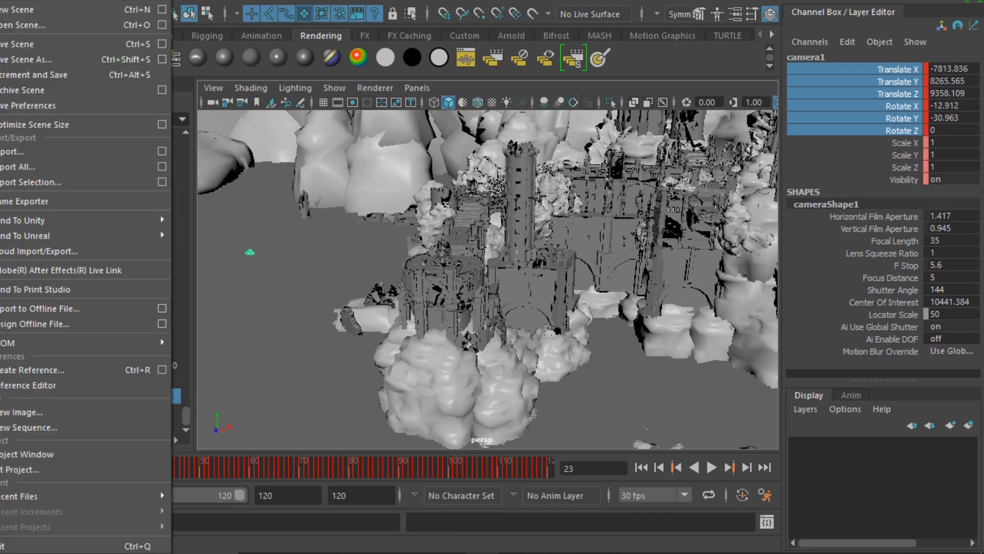
Reset the Export Selection options to their defaults and set the file type to FBX export.
click(162, 182)
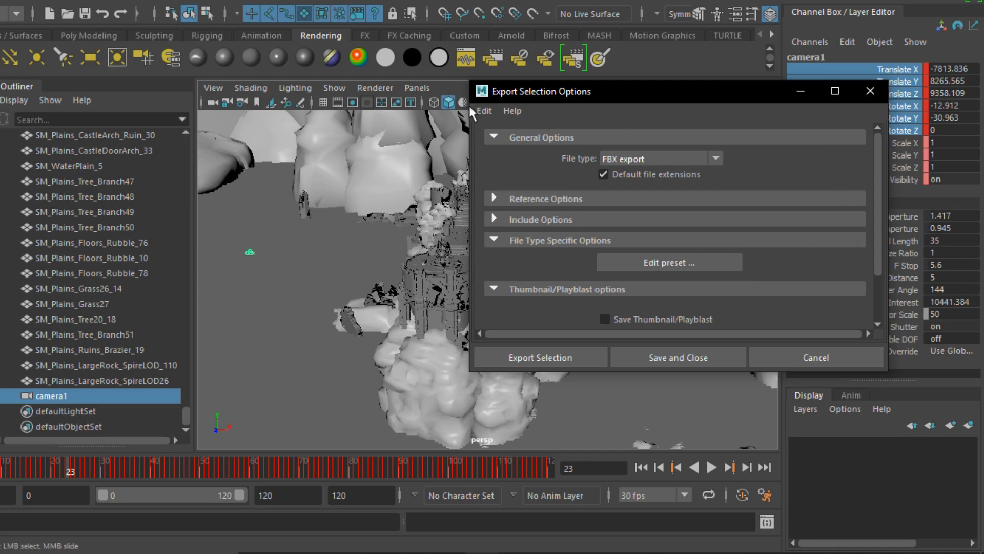
click(483, 110)
click(499, 136)
click(620, 161)
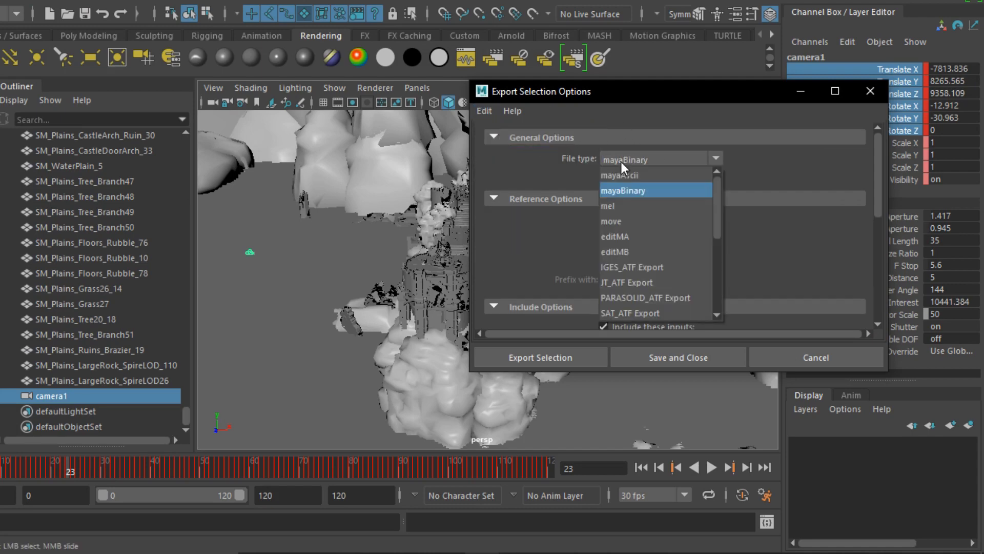
scroll(633, 253, down, 4)
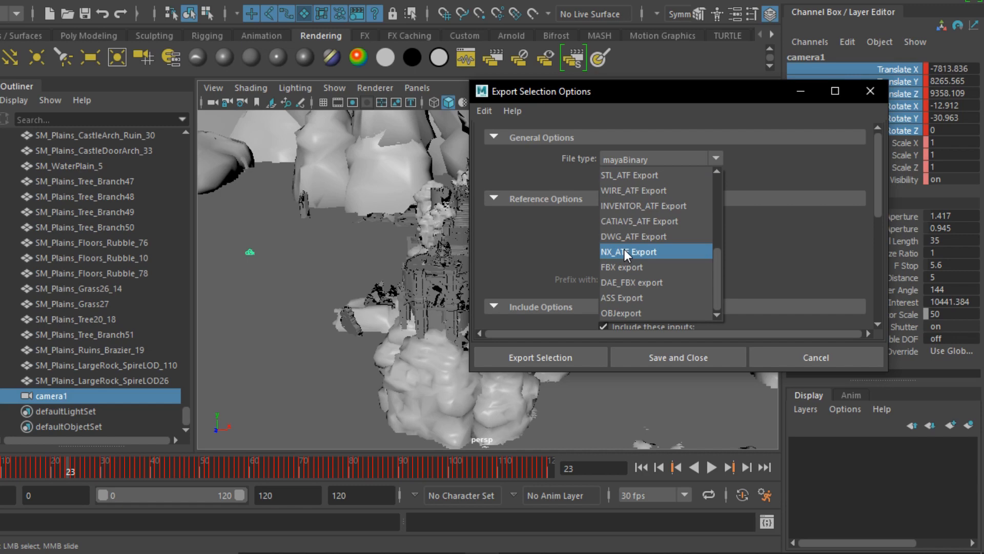
click(631, 268)
Export the selected camera to D:\Documents under the file name camera_test.
click(542, 357)
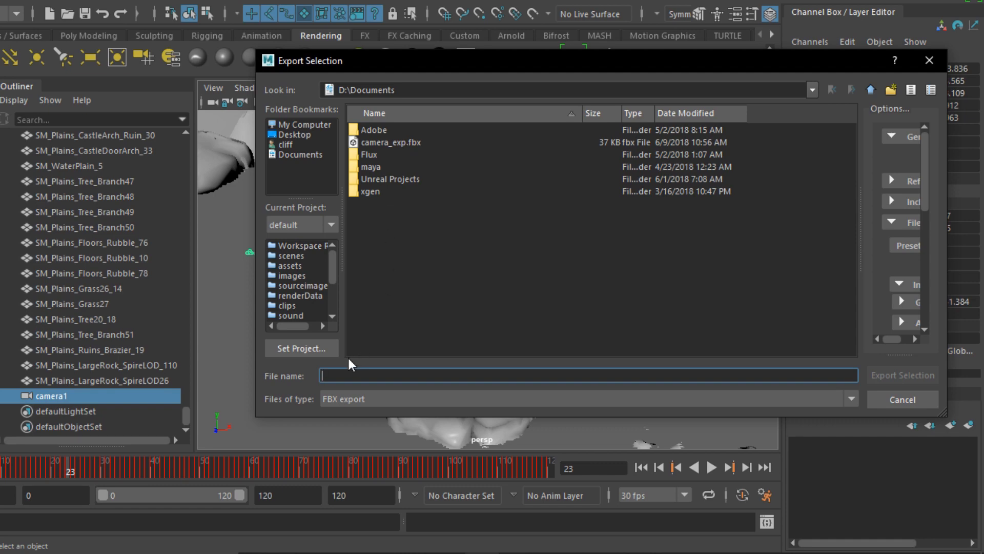
text(camera_test)
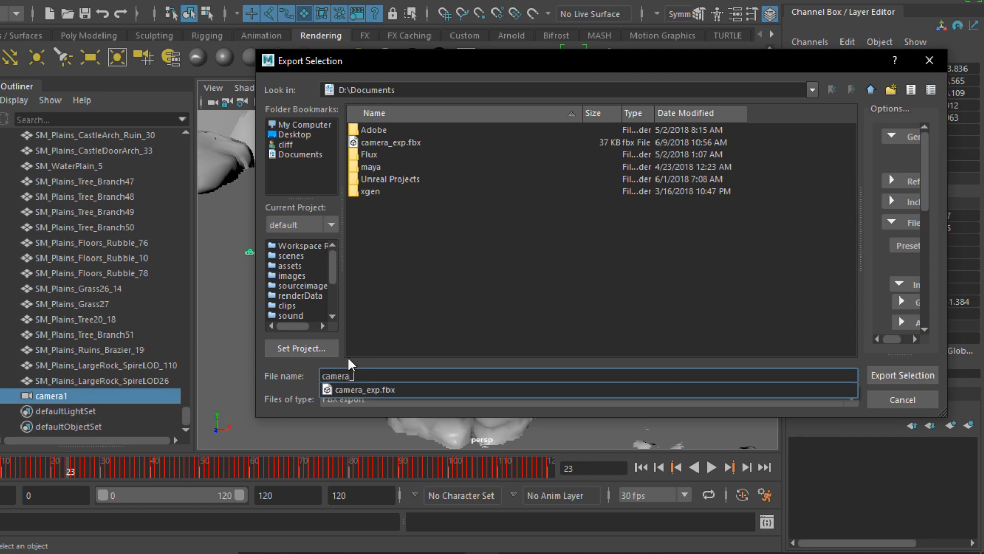
click(902, 375)
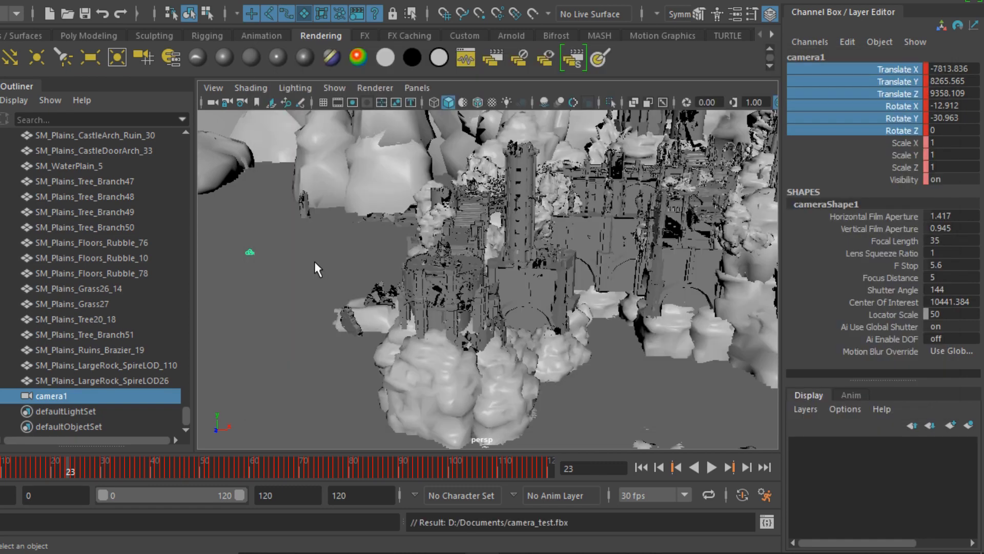
Switch to Unreal Editor and open the existing SequenceMaster cinematic for editing.
key(alt+Tab)
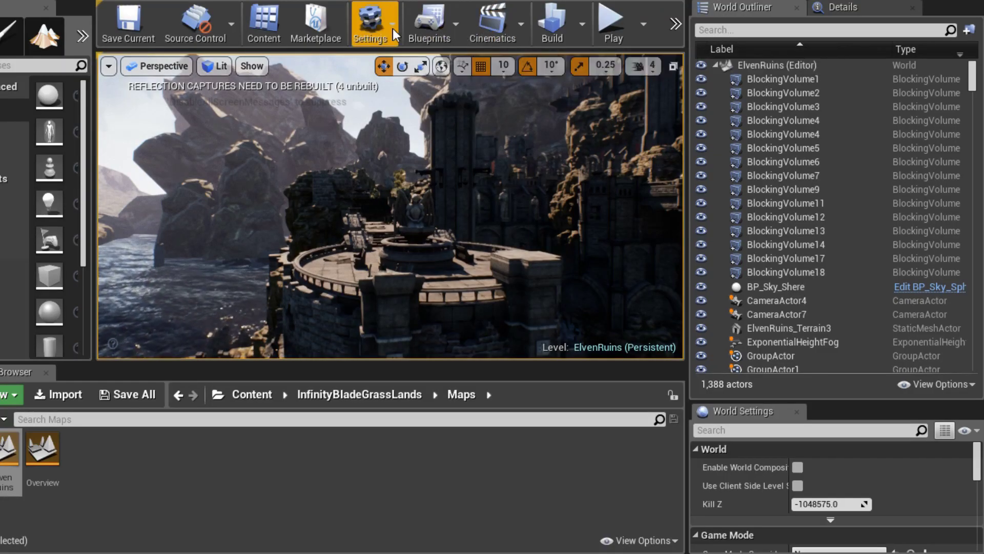
click(581, 23)
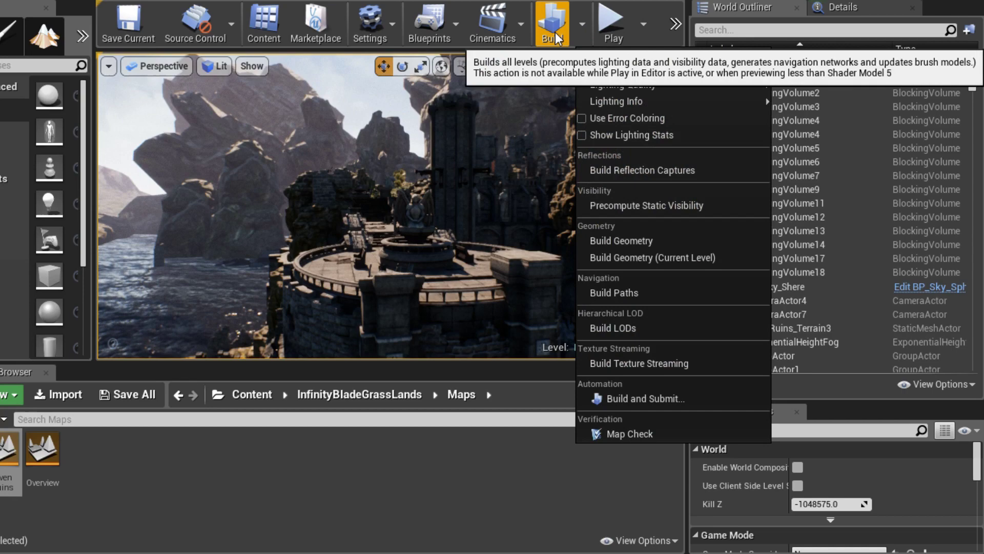
click(523, 33)
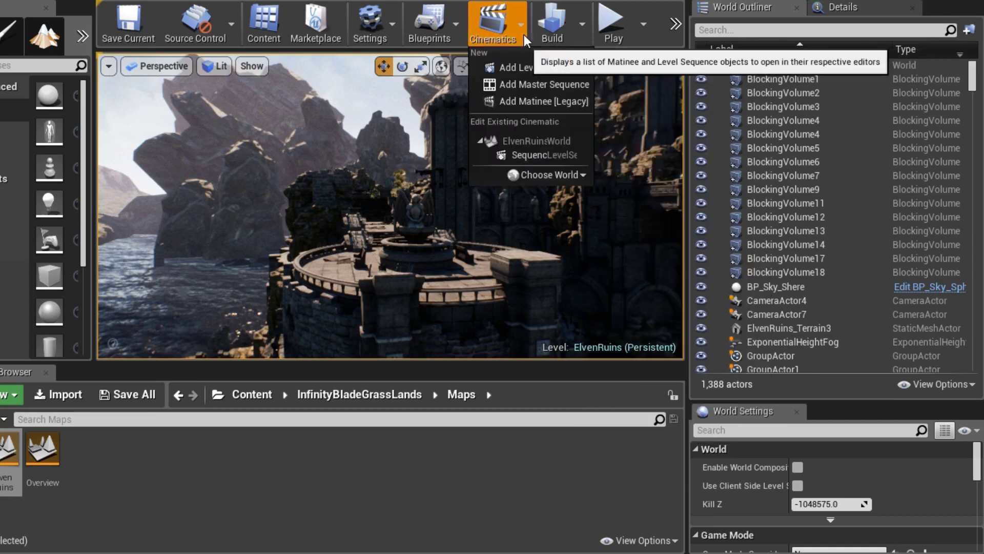
click(553, 154)
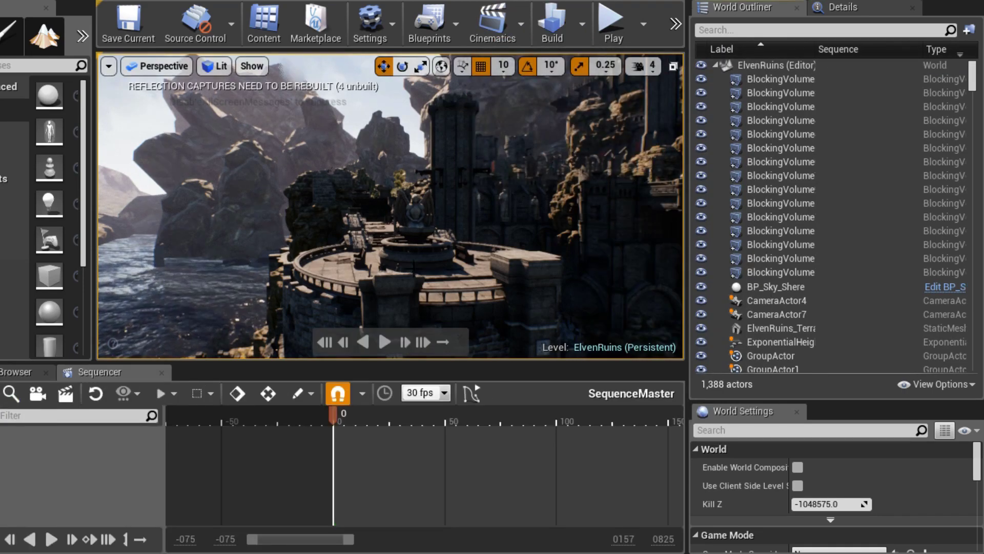
Add a new cine camera to the SequenceMaster sequence and import the camera_test FBX animation onto it.
click(38, 400)
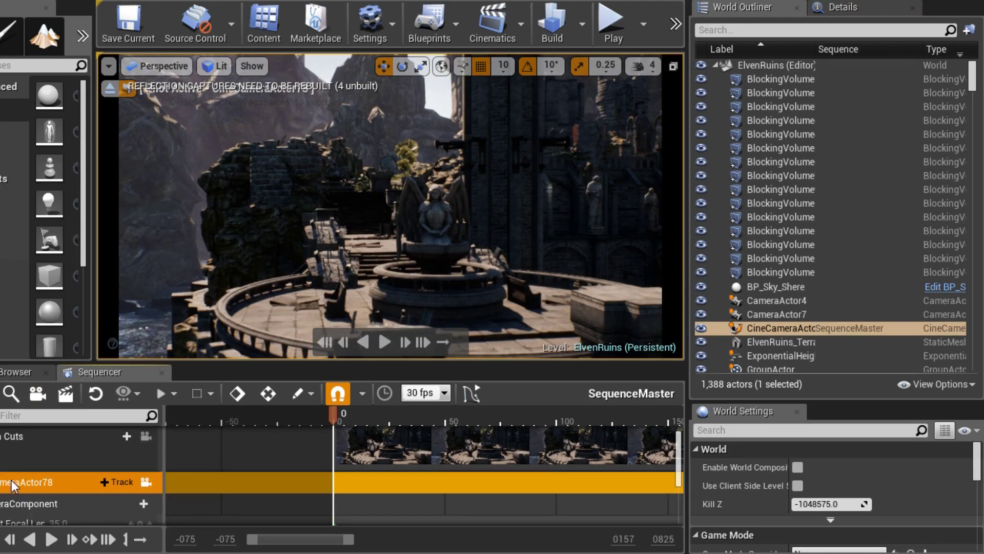
right_click(11, 480)
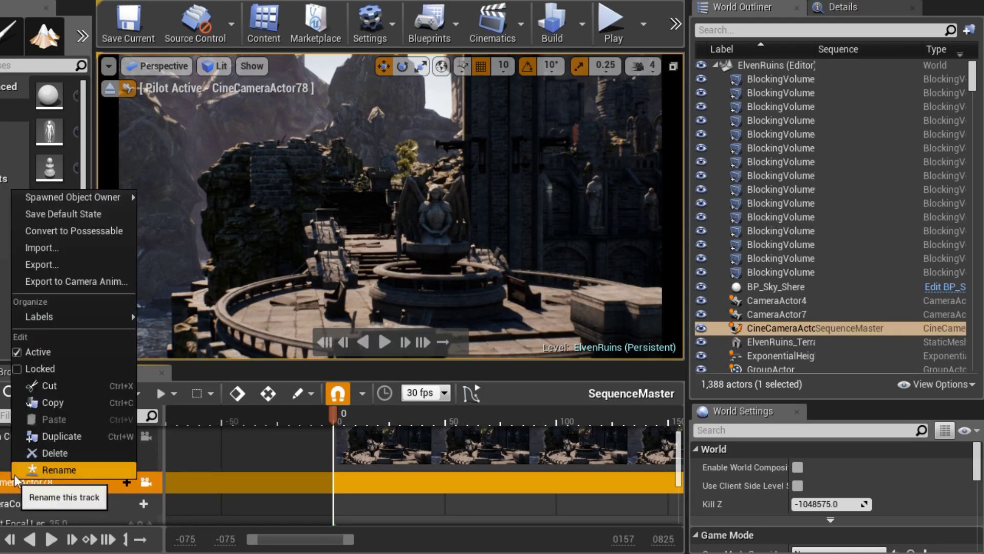
click(48, 249)
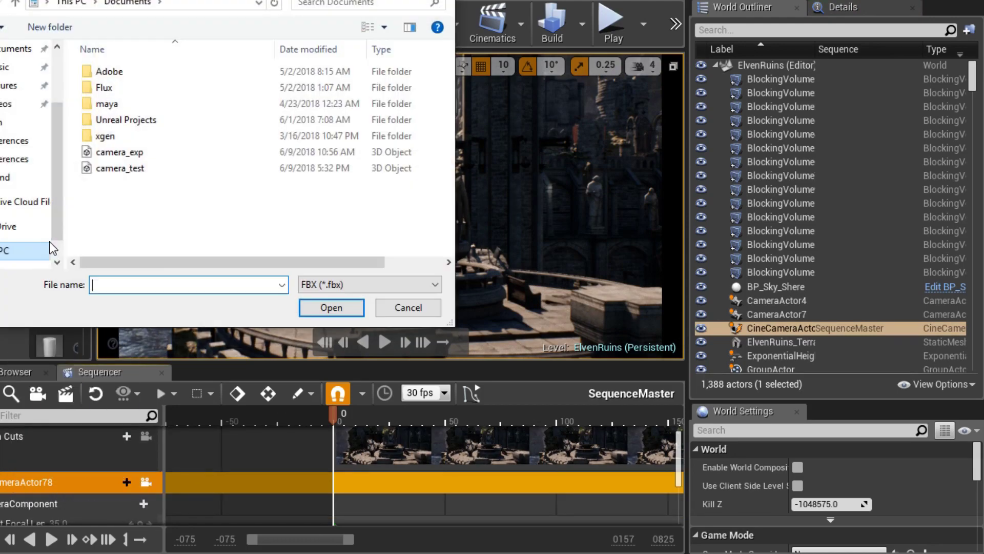
click(123, 170)
drag(302, 265, 374, 262)
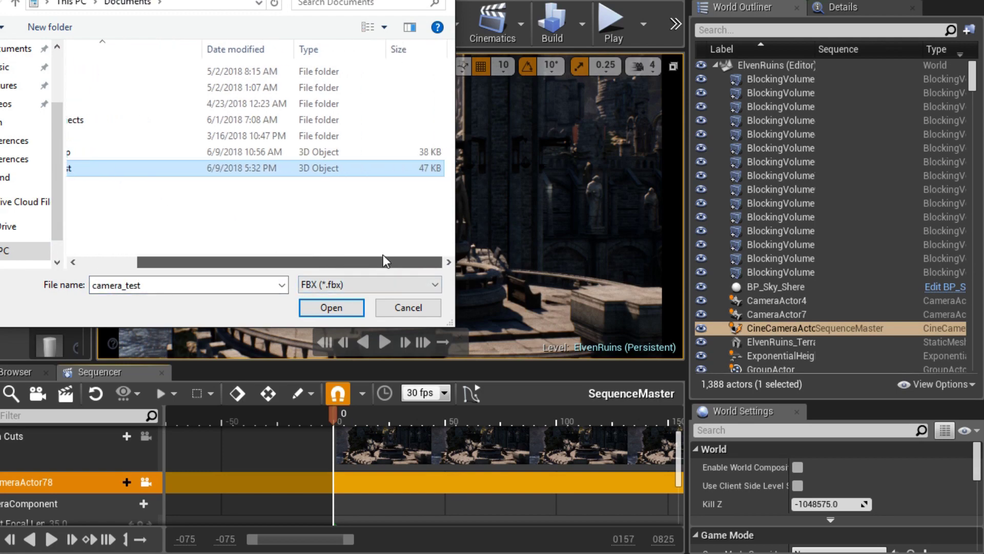
click(340, 307)
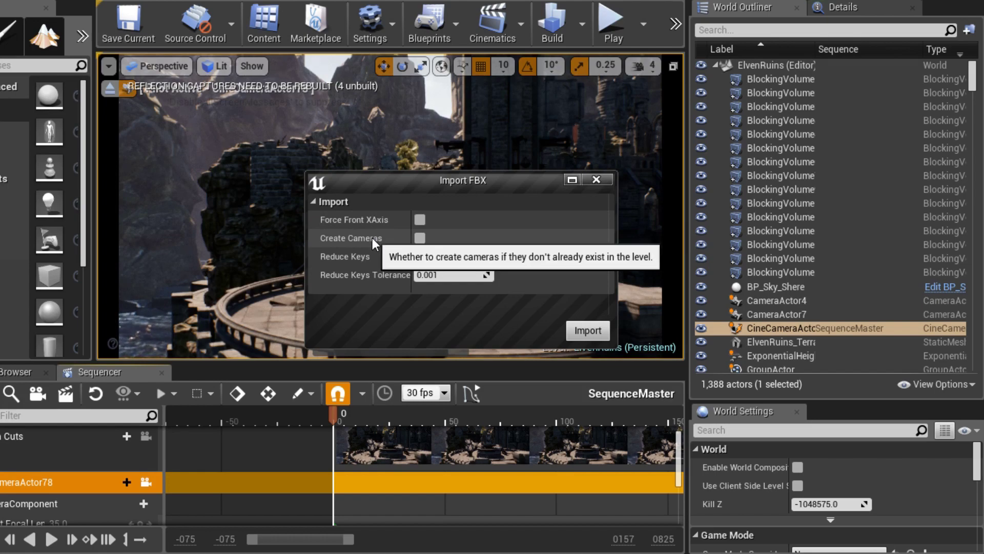
click(587, 330)
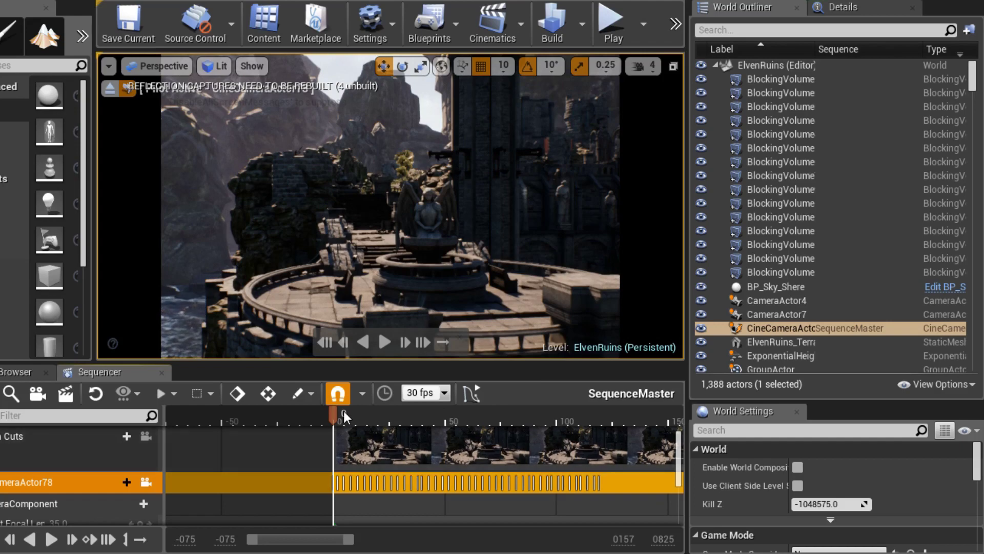
Scrub the imported camera animation to frame 109 and back to frame -5, and play the move through the camera.
drag(350, 410, 576, 407)
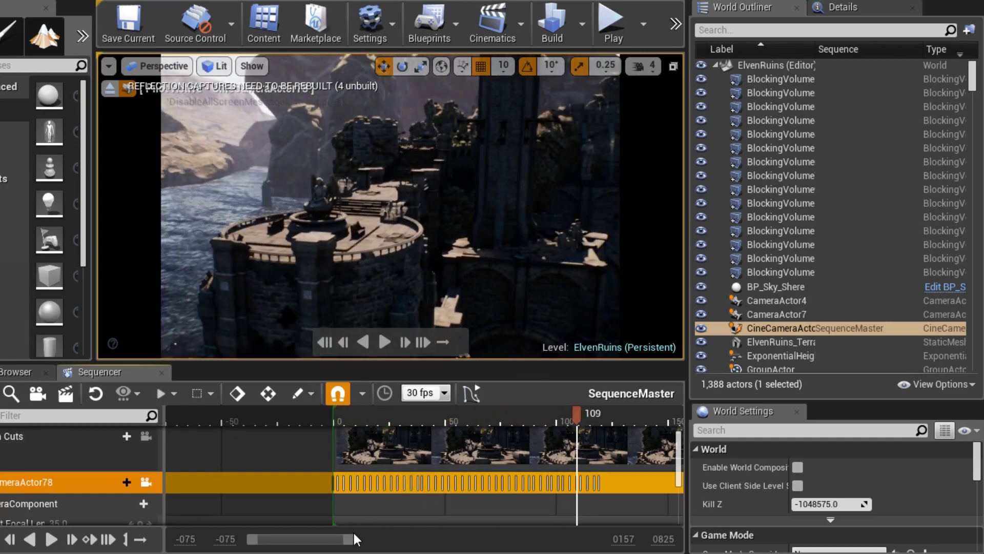
drag(350, 541, 405, 539)
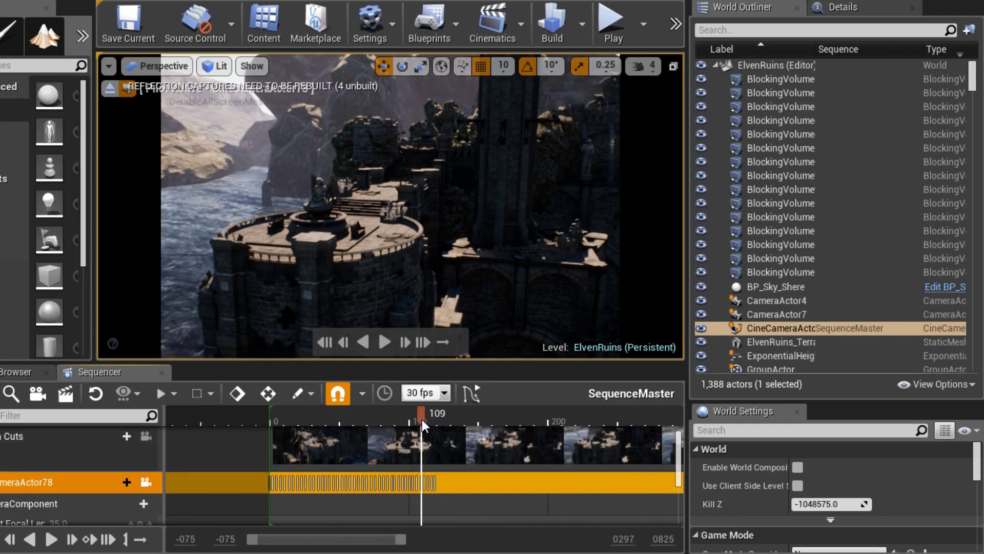
drag(423, 420, 262, 425)
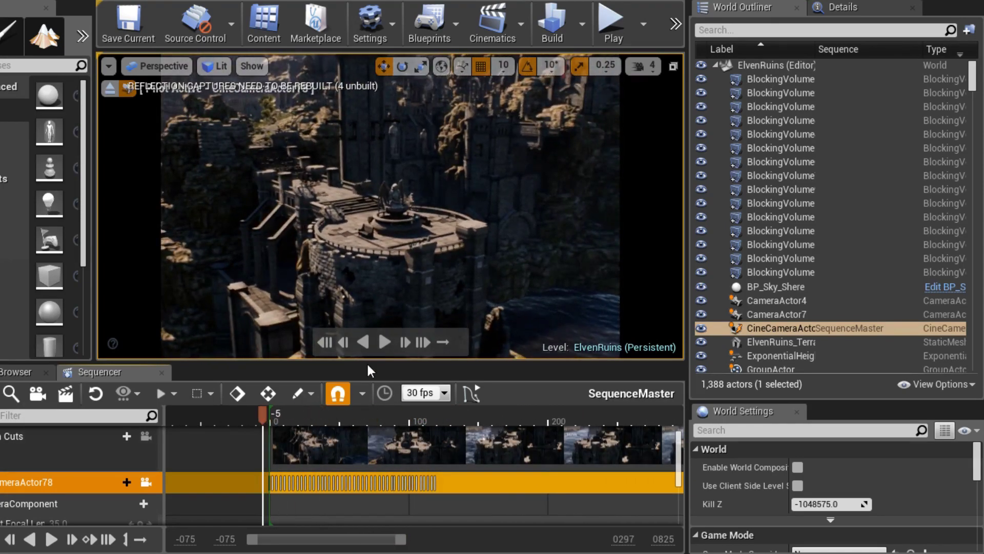
click(384, 342)
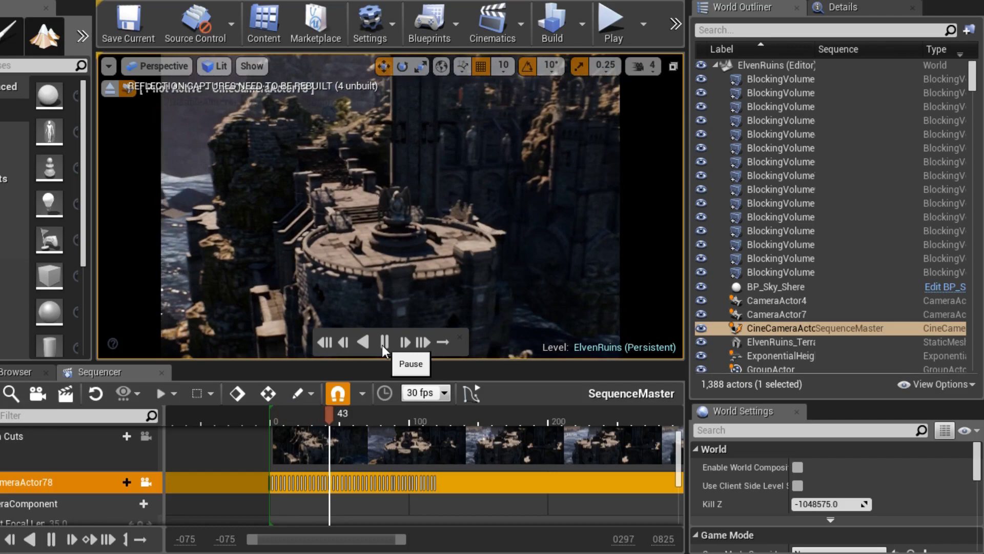